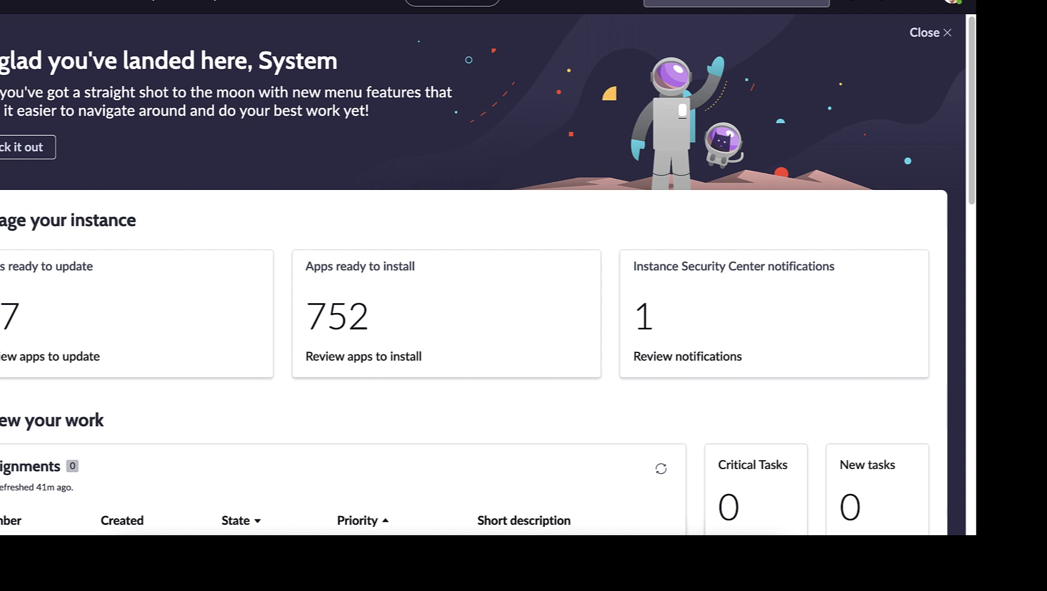
Open Conversational Interfaces Chat Settings and list all 19 chat context variables
click(24, 6)
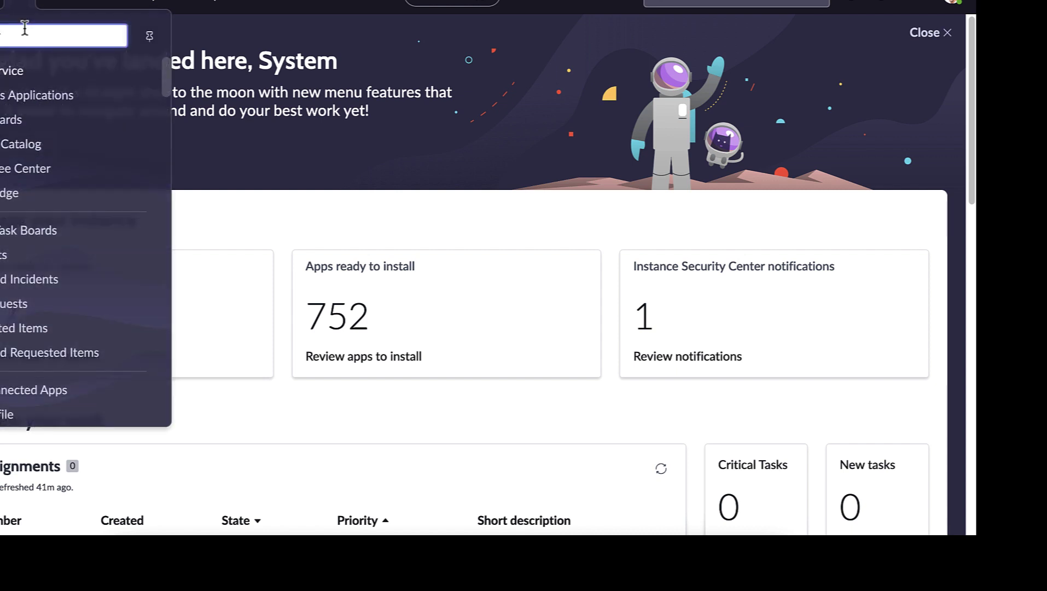
text(conversation)
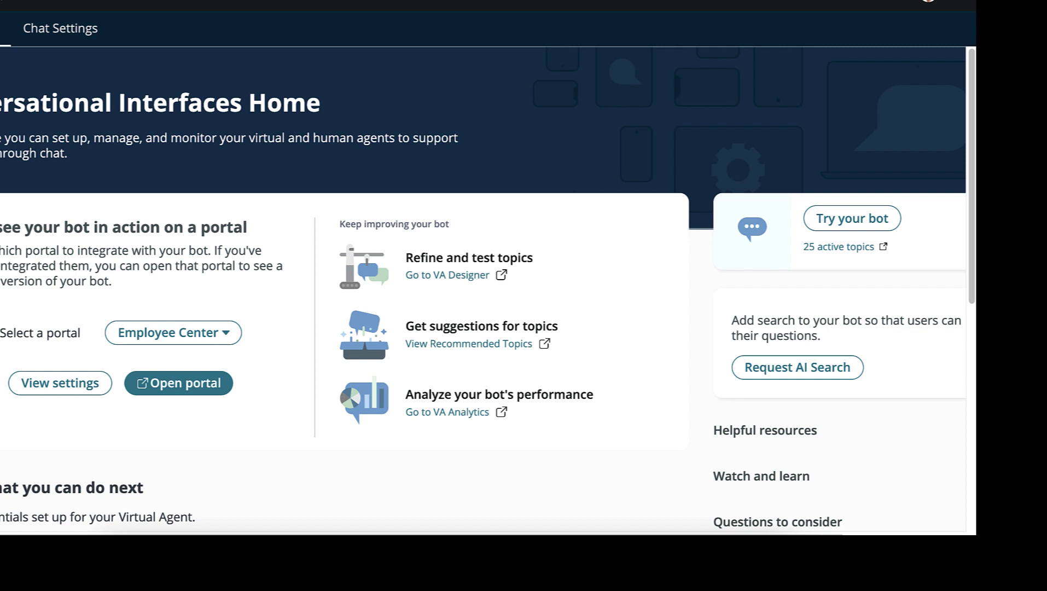
click(79, 44)
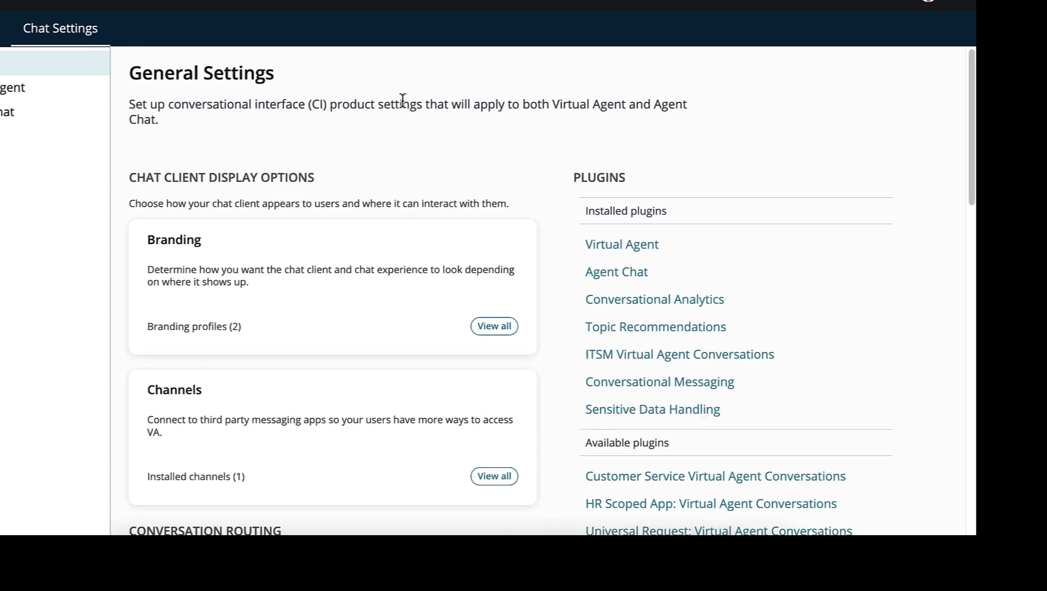
scroll(402, 100, down, 6)
scroll(402, 101, down, 1)
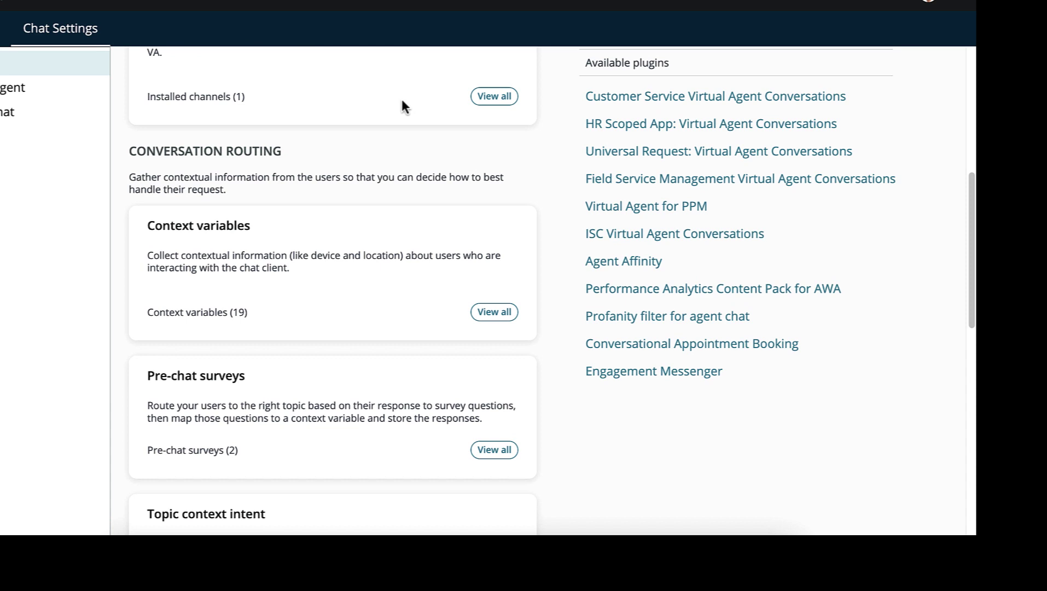
click(494, 313)
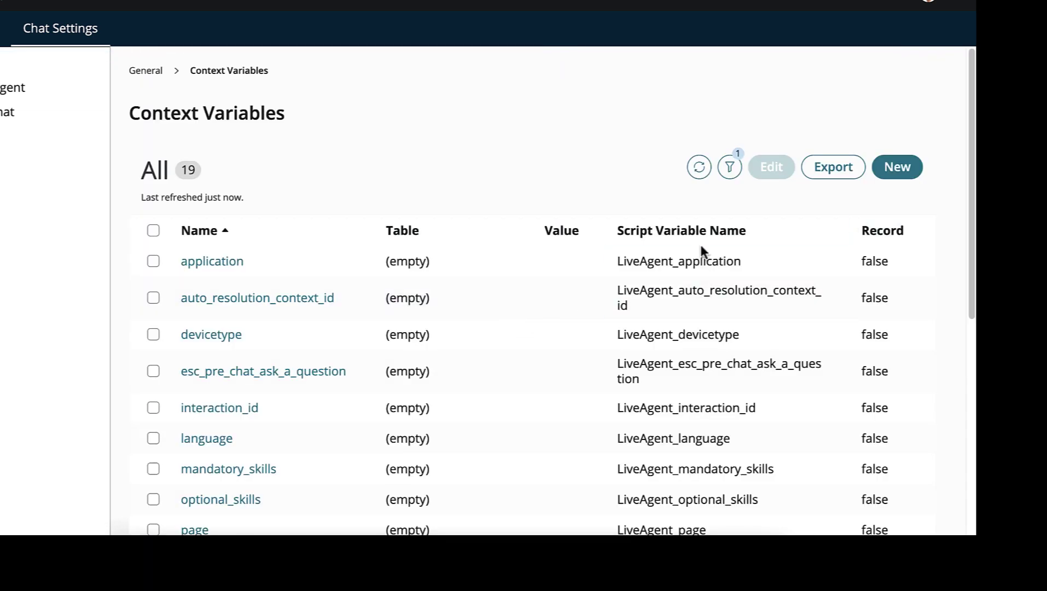
Create and save a new context variable named pre_chat_routing_variable
click(902, 182)
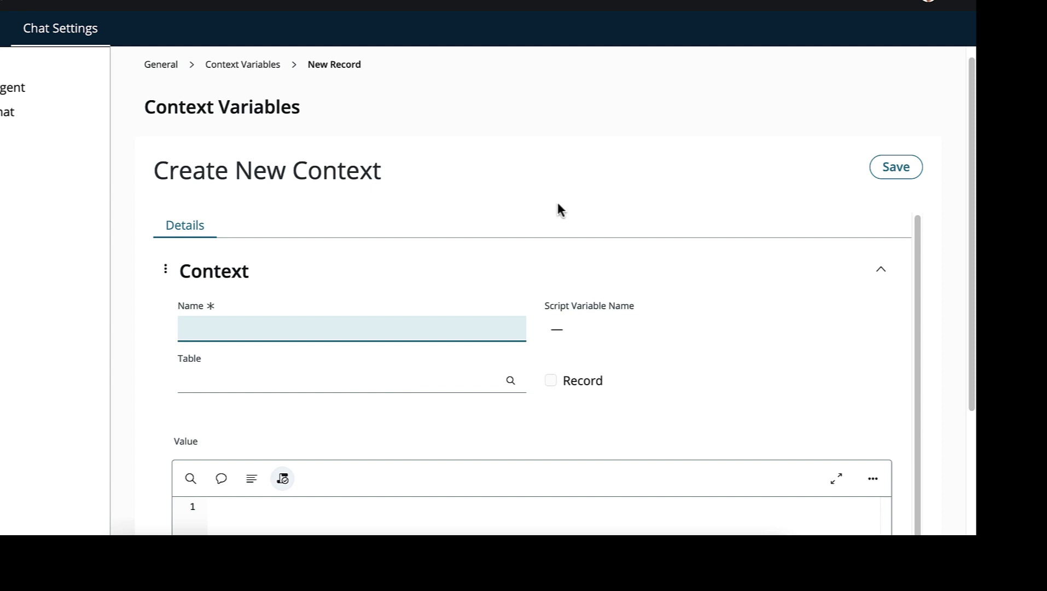
text(pre_chat_routing)
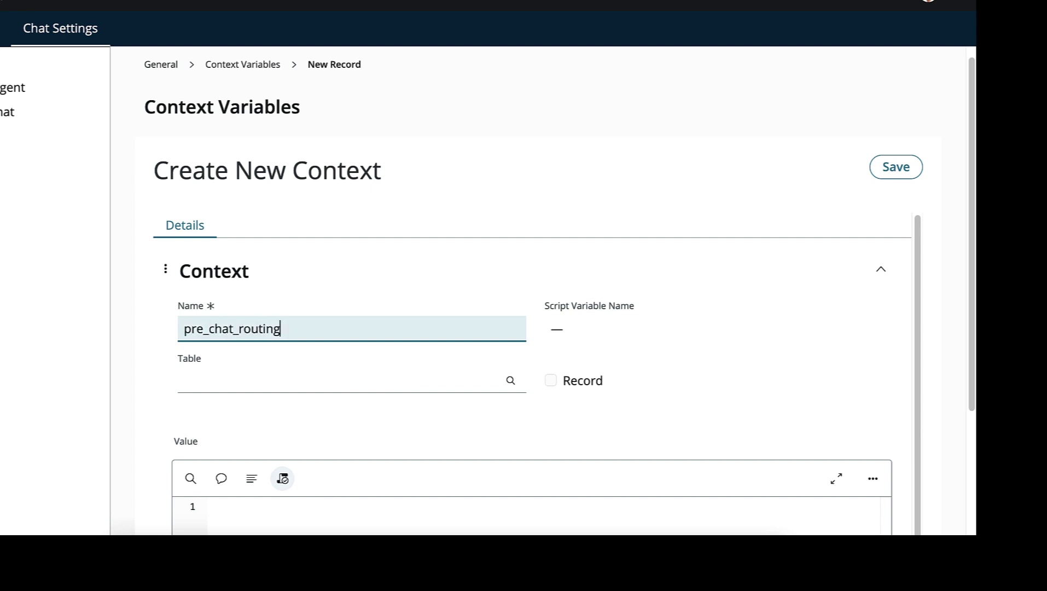
text(_variable)
click(556, 200)
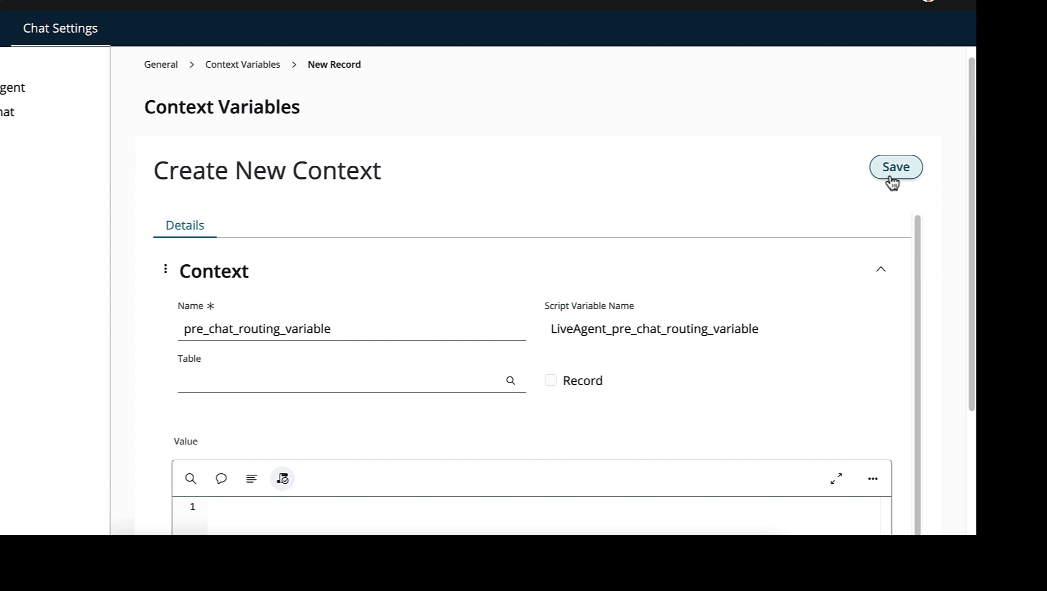
click(912, 175)
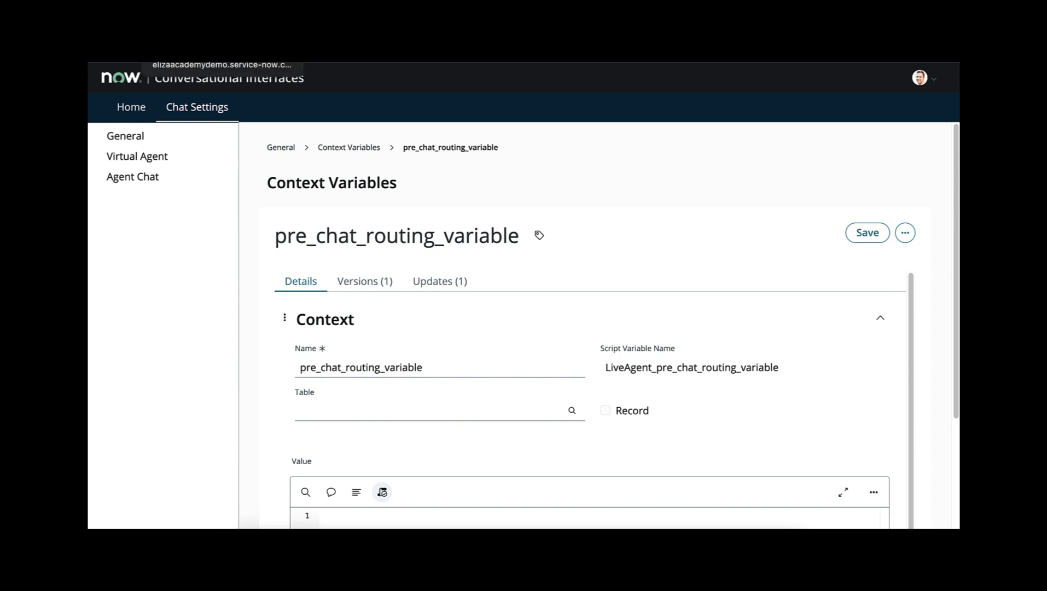
Return home and filter the All menu for 'survey' to reach Survey Designer
click(164, 55)
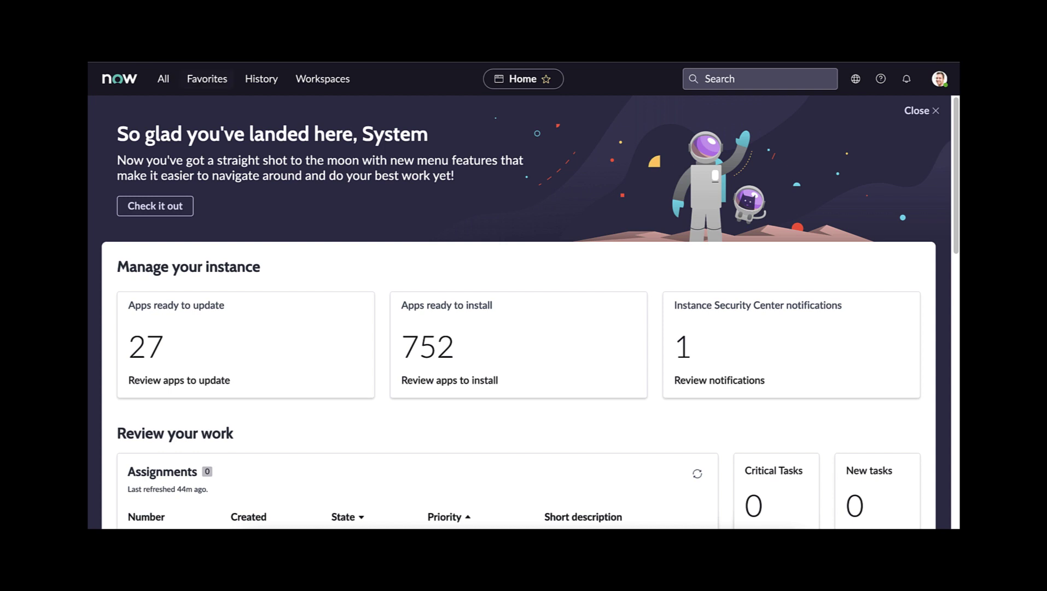
click(169, 89)
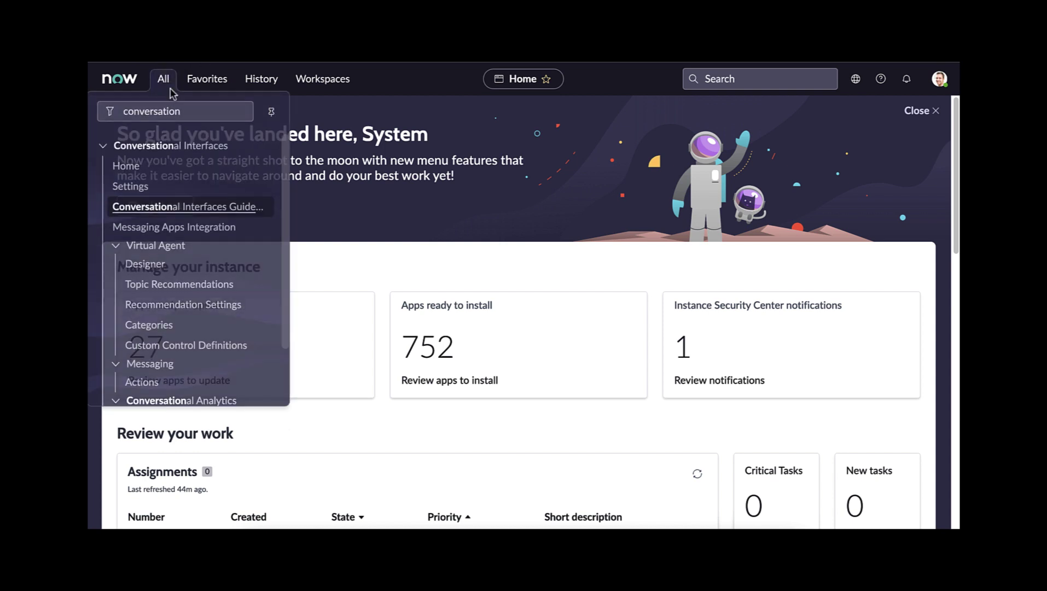
double_click(183, 115)
text(survey)
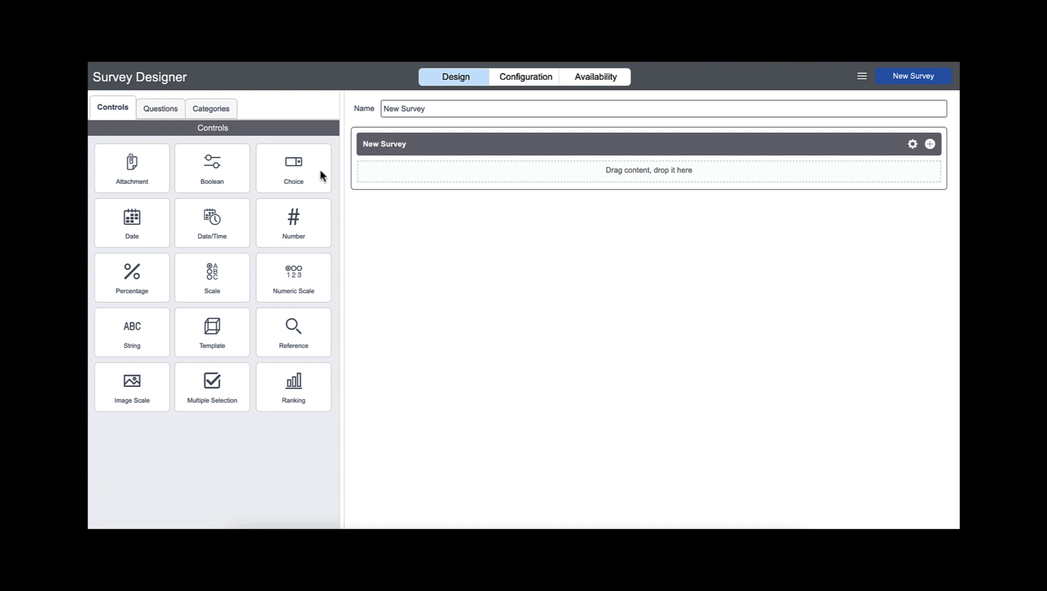
Name the new survey 'Pre Chat Survey' and mark it as a chat survey
triple_click(429, 107)
text(Pre)
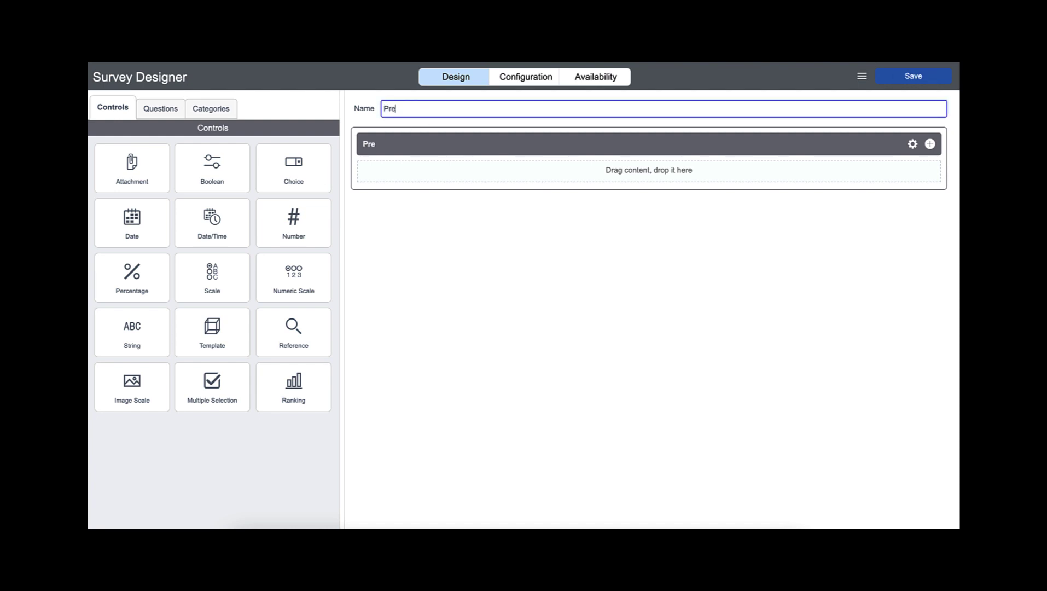
text( Chat Survey)
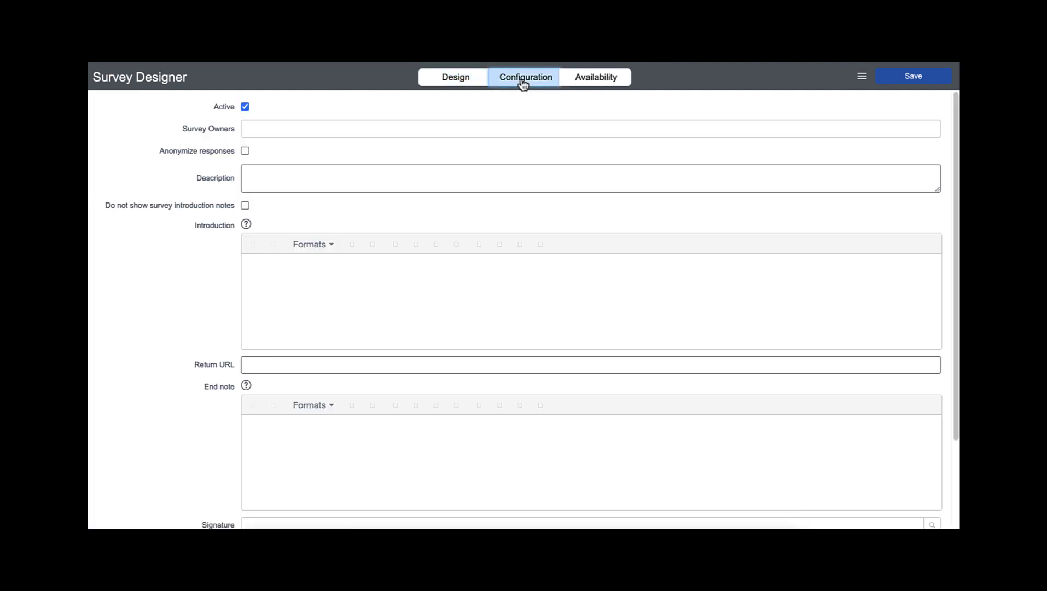
scroll(218, 285, down, 3)
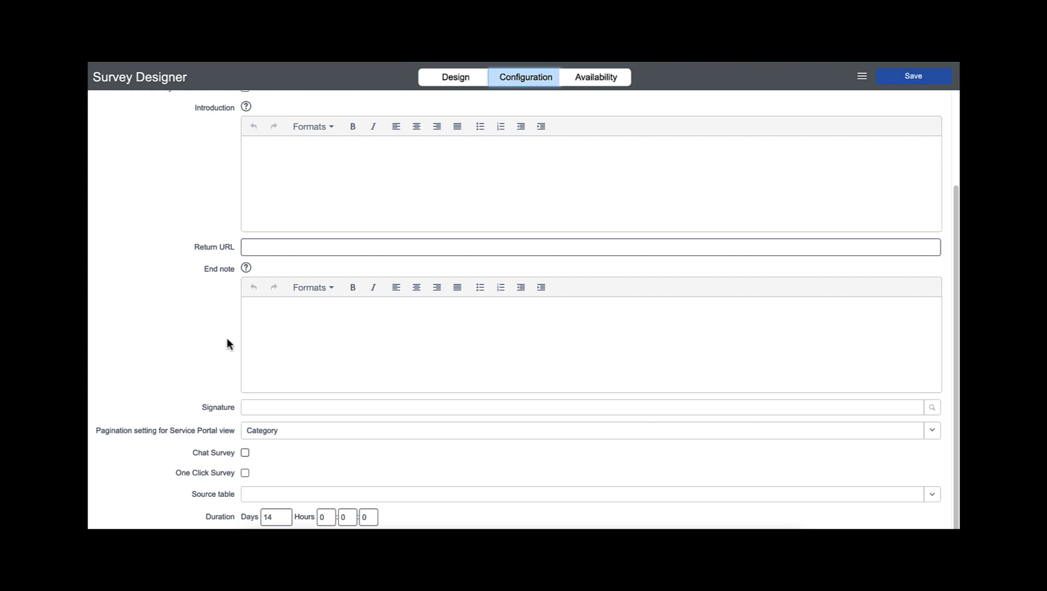
click(245, 453)
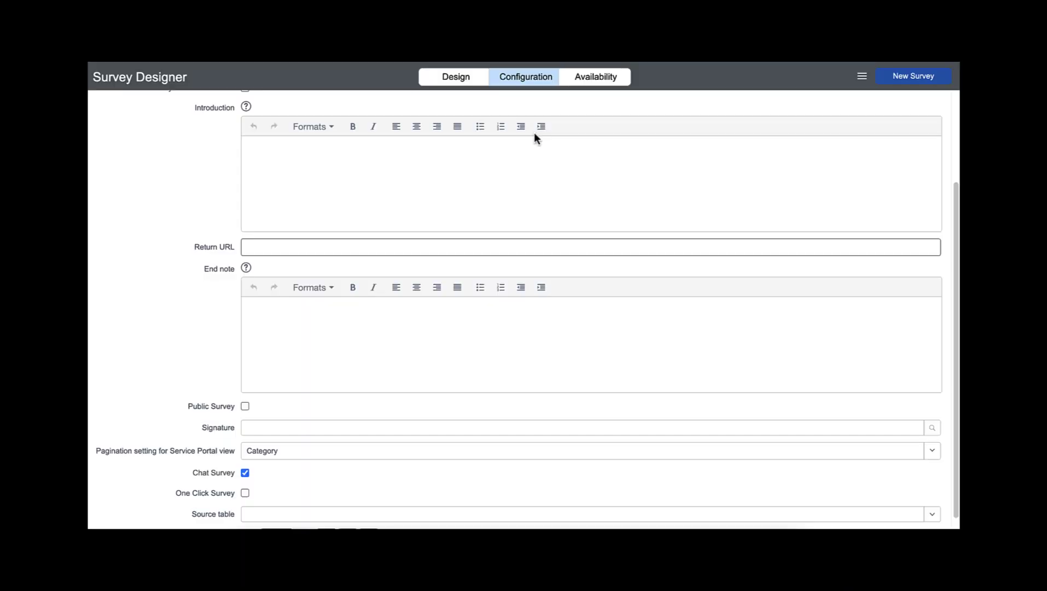
click(471, 84)
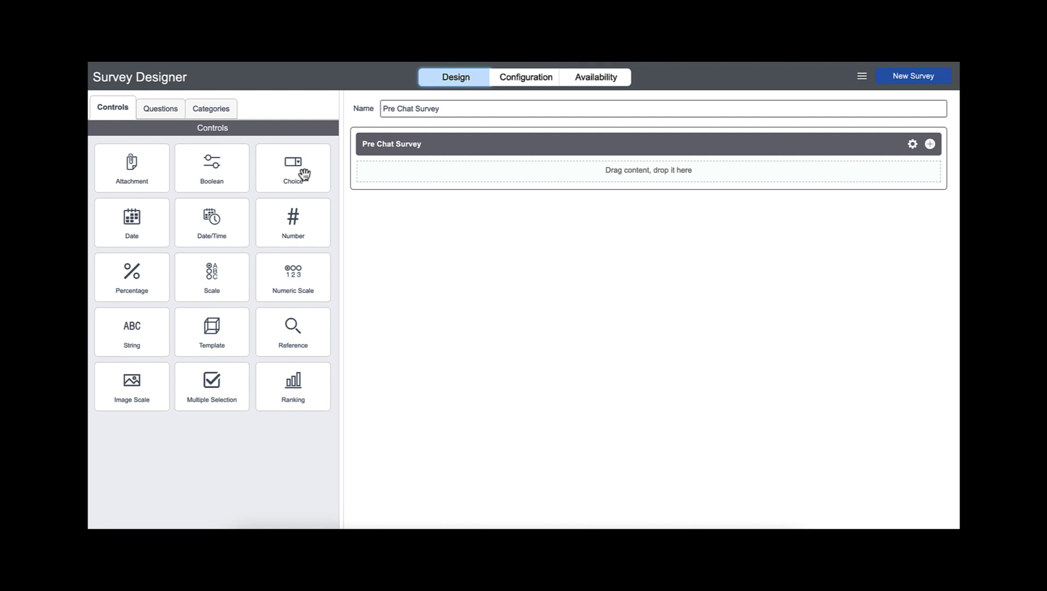
Add a mandatory choice question 'Pre-chat Routing Question' asking 'What does your request relate to?'
drag(324, 170, 469, 187)
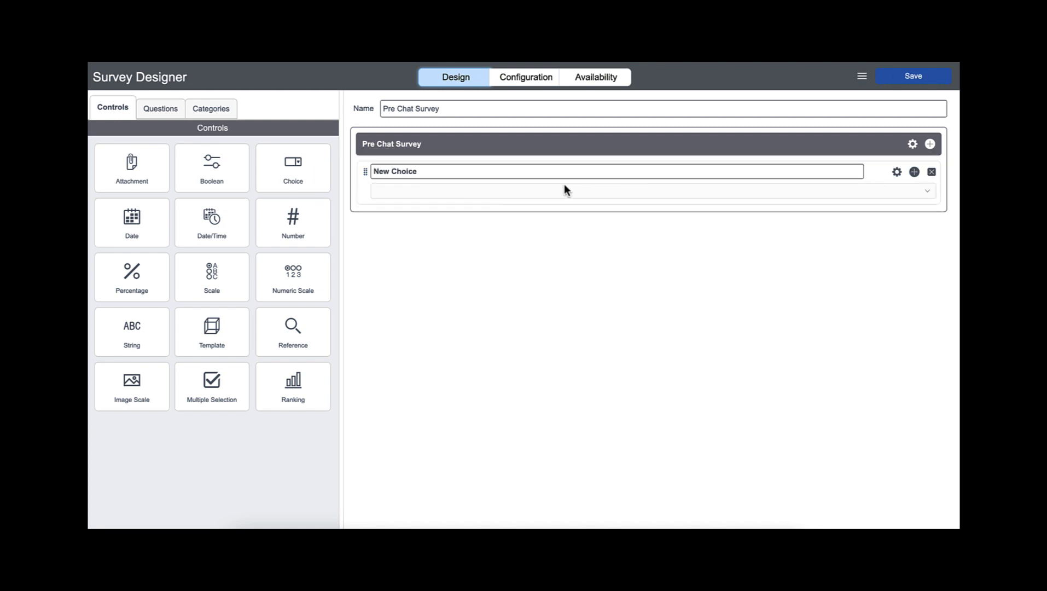
click(897, 173)
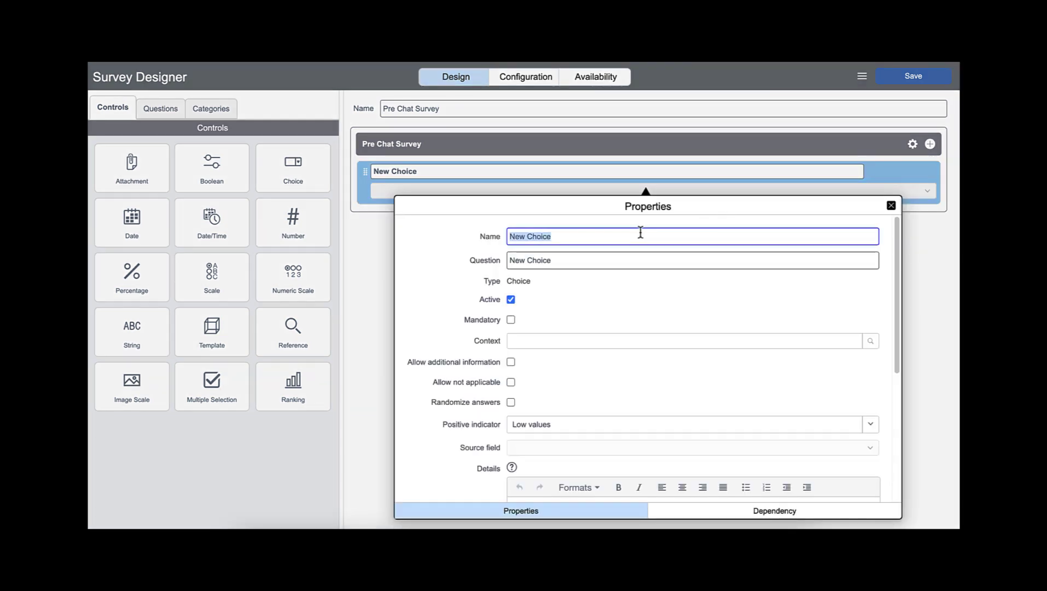
text(Pre-chat R)
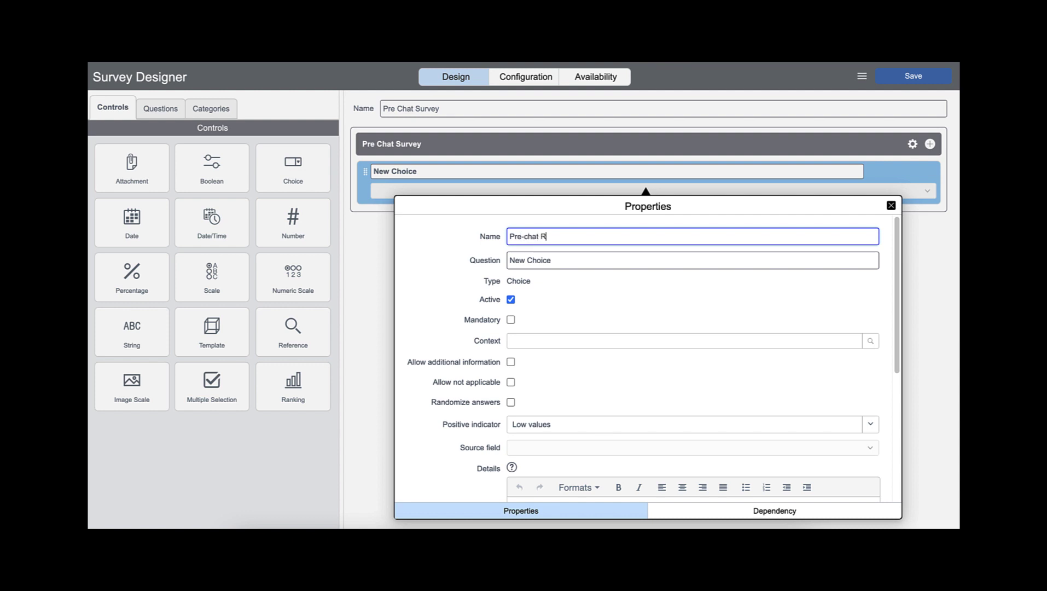
text(outing Question)
click(528, 263)
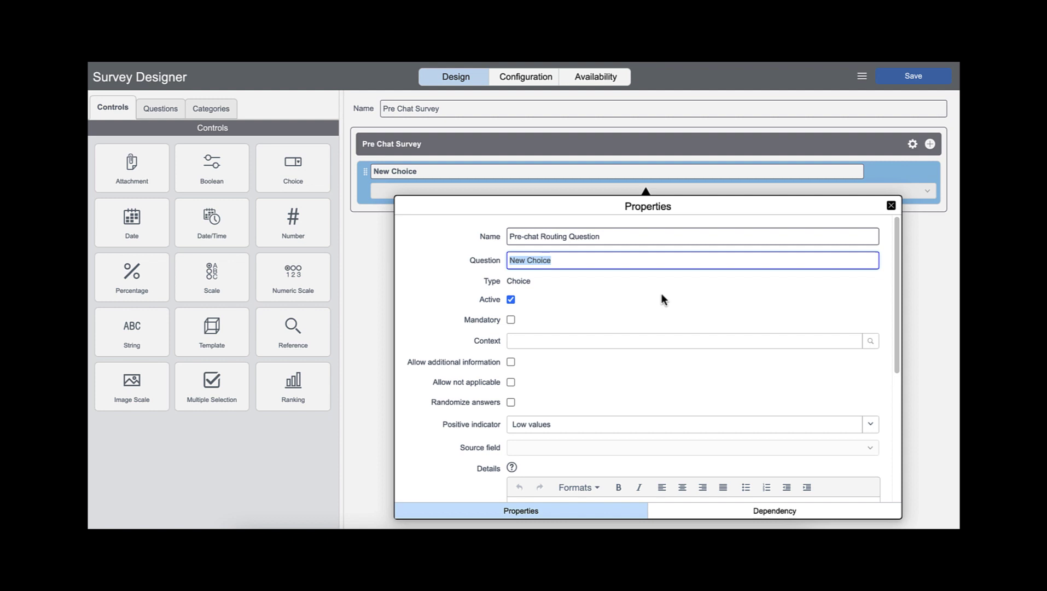
text(What )
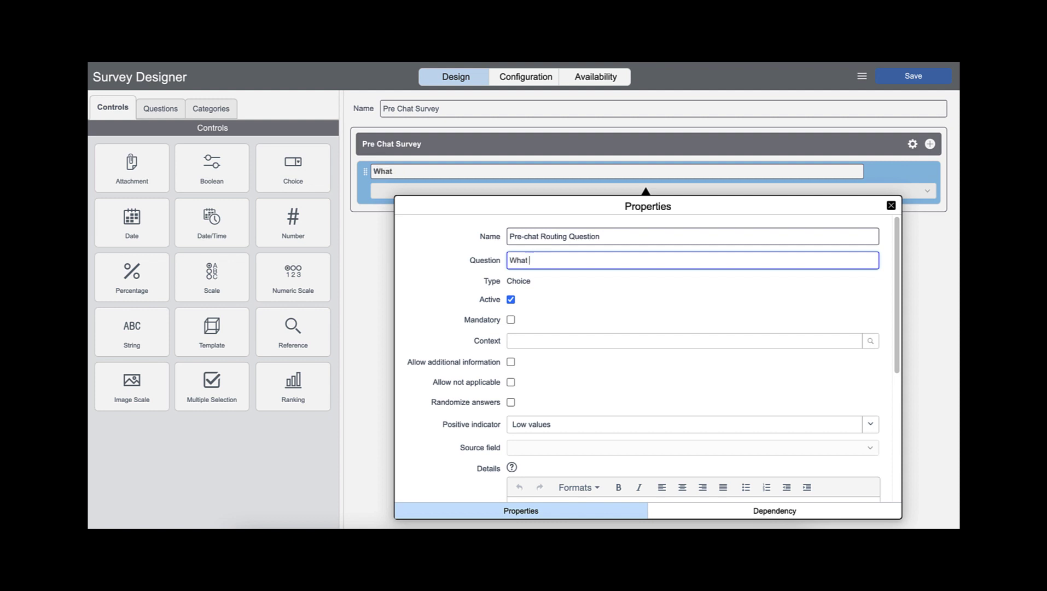
text(does your requ)
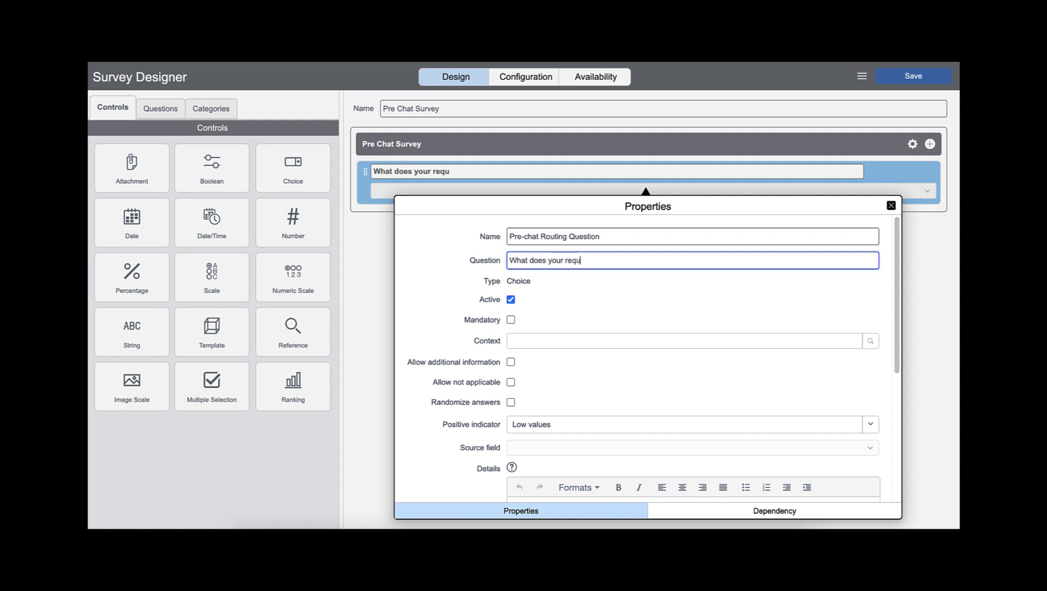
text(est relate to?)
click(511, 320)
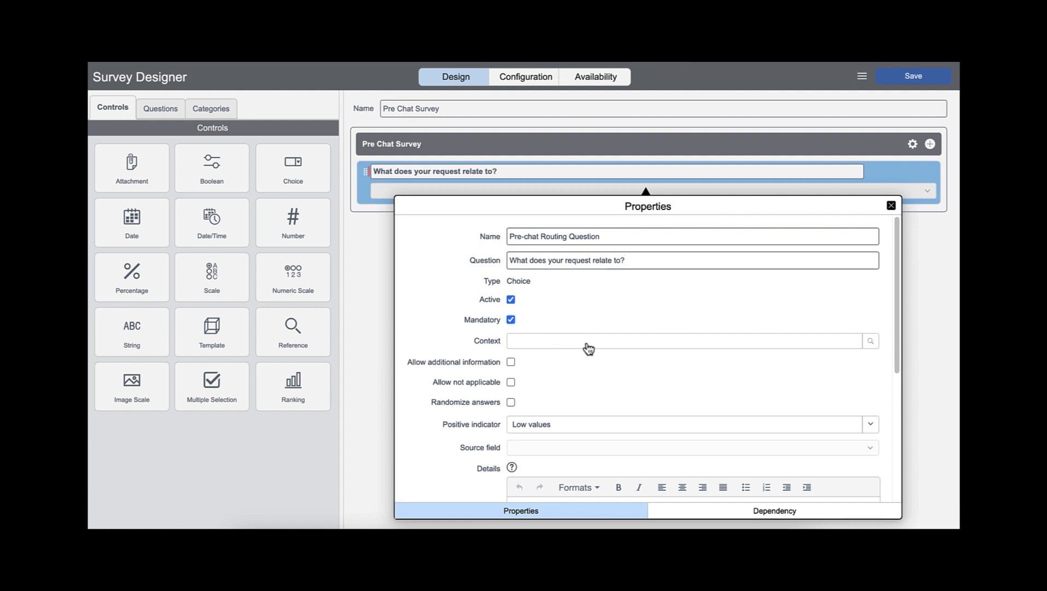
Link the question to the pre_chat_routing_variable context variable
scroll(587, 345, down, 3)
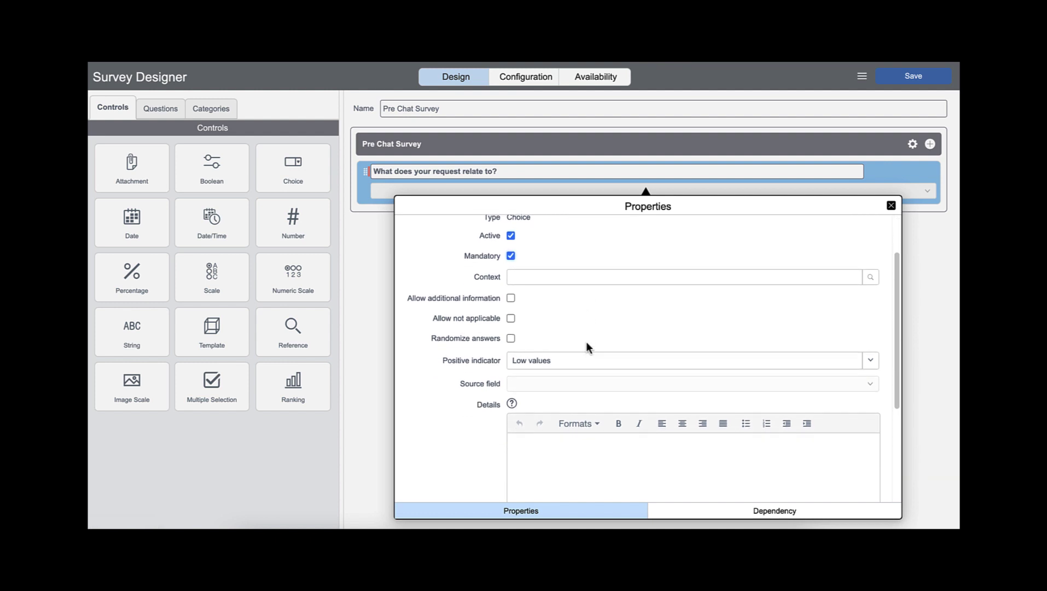
click(589, 281)
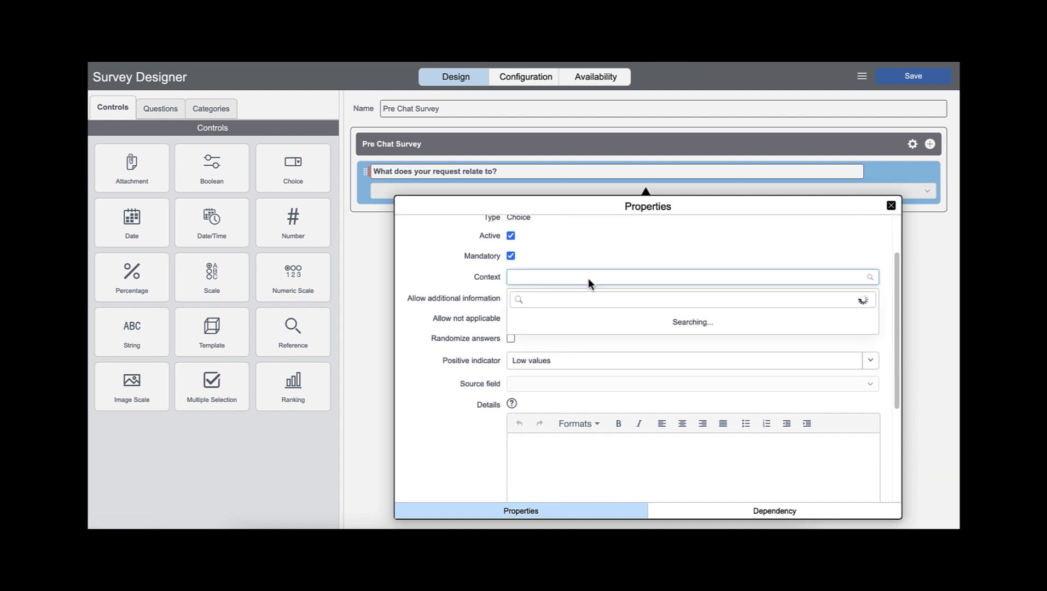
text(pre)
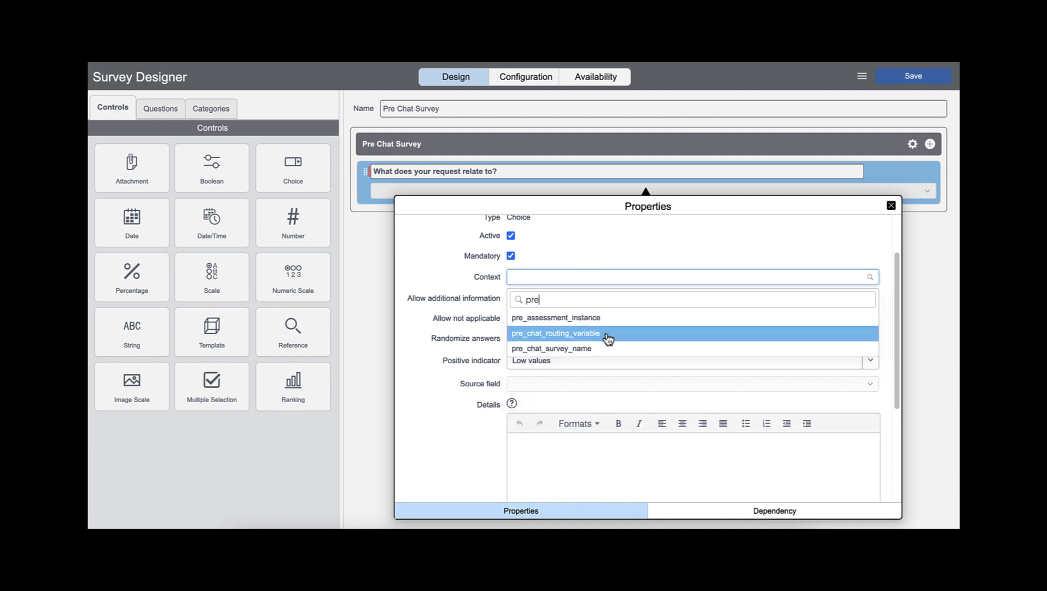
click(608, 335)
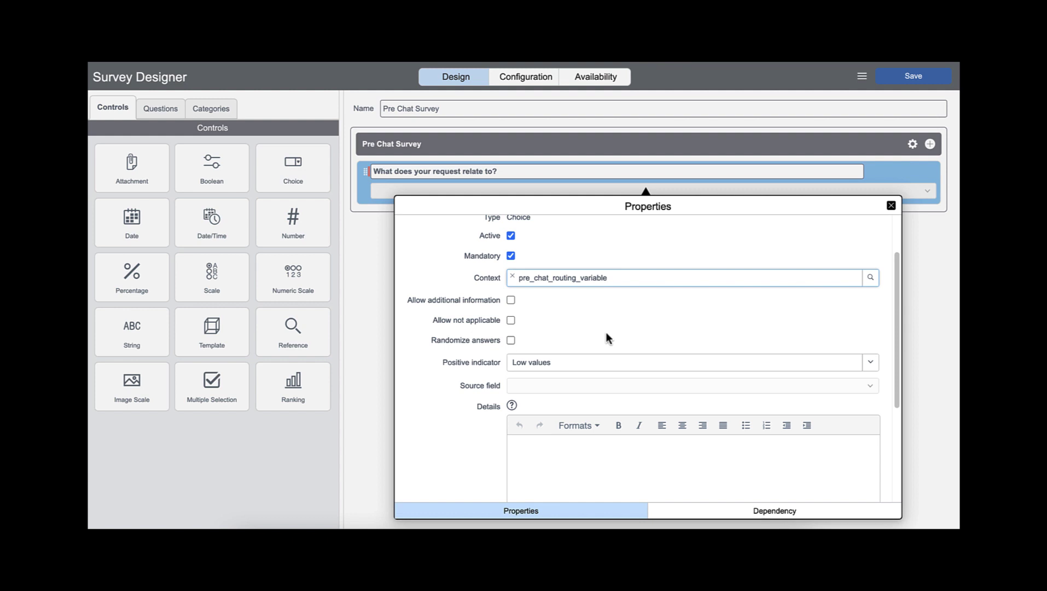
Set the answer choices to IT and HR, removing the third choice
scroll(606, 337, down, 5)
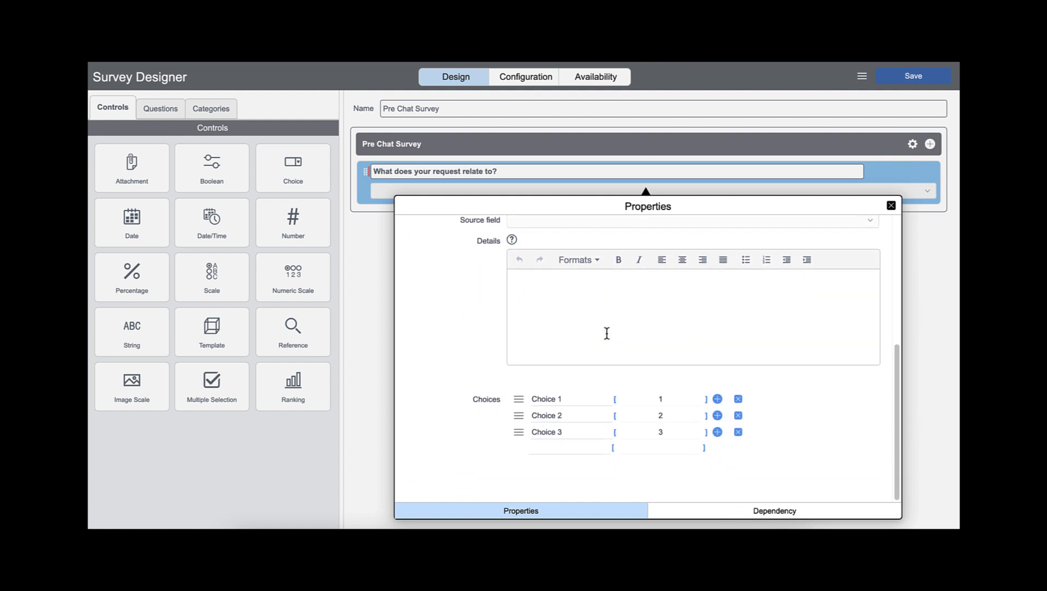
drag(572, 399, 486, 394)
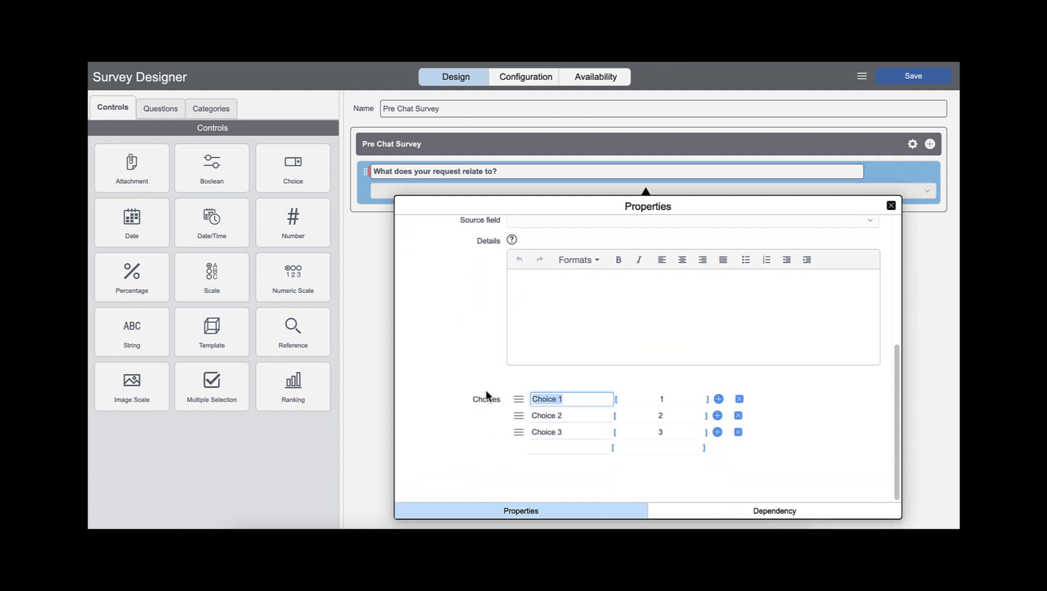
text(IT)
drag(581, 414, 507, 407)
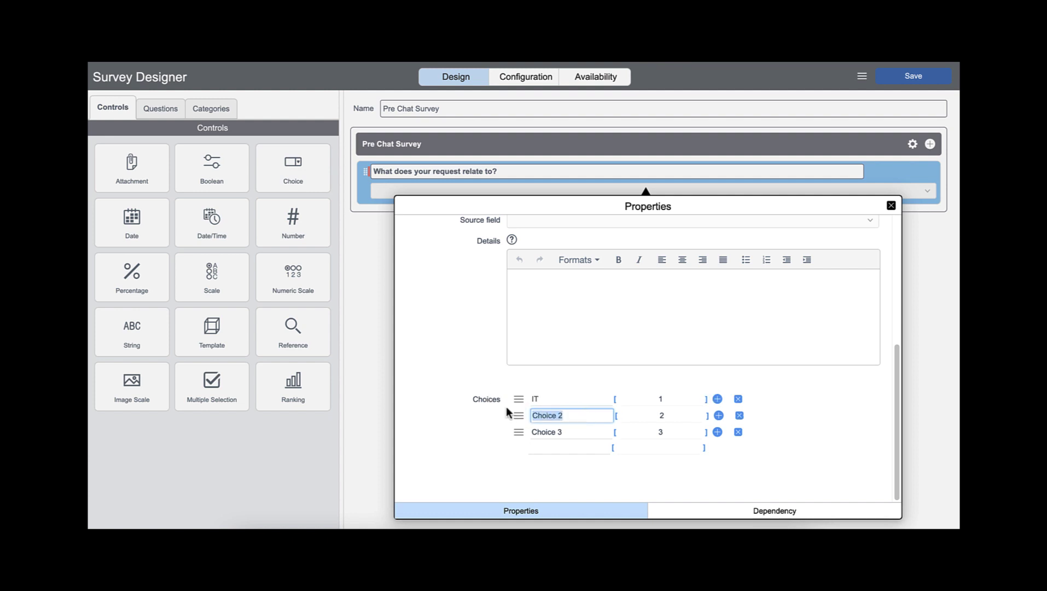
text(HR)
click(739, 433)
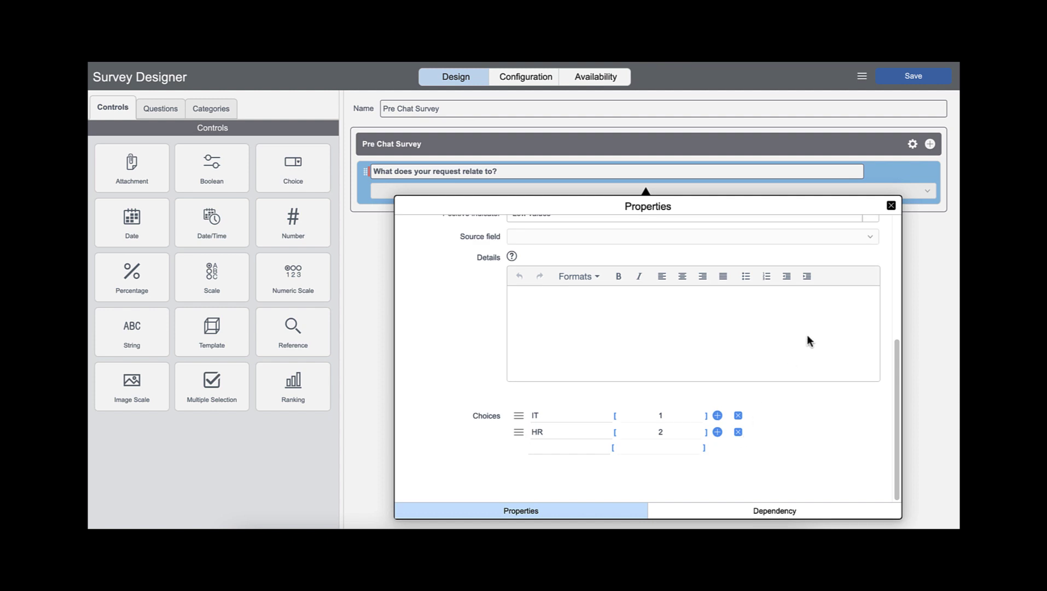
click(891, 206)
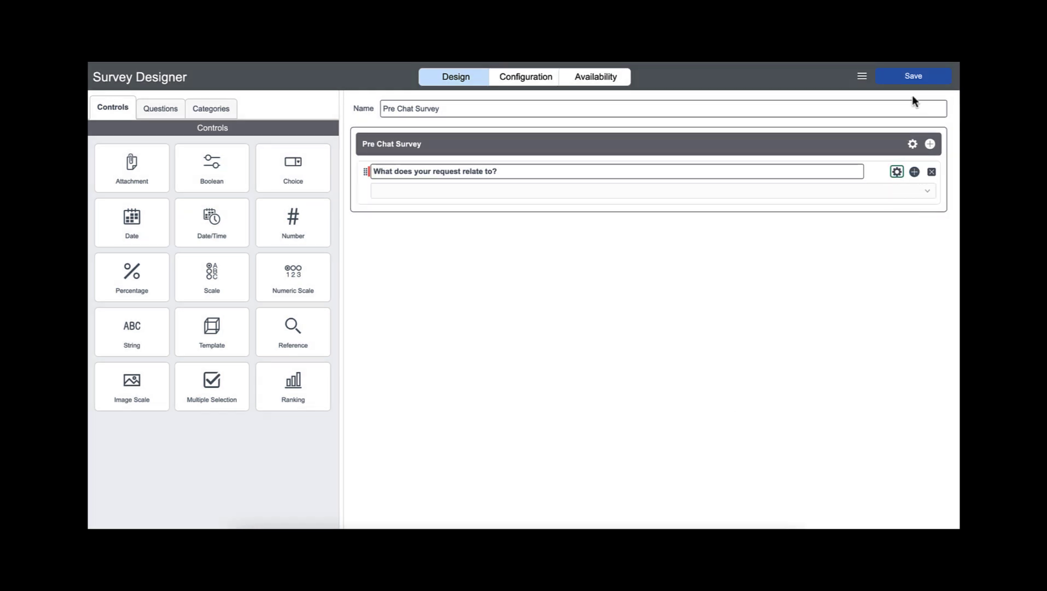
Open Conversational Interfaces Chat Settings and view all pre-chat surveys
mouse_move(912, 96)
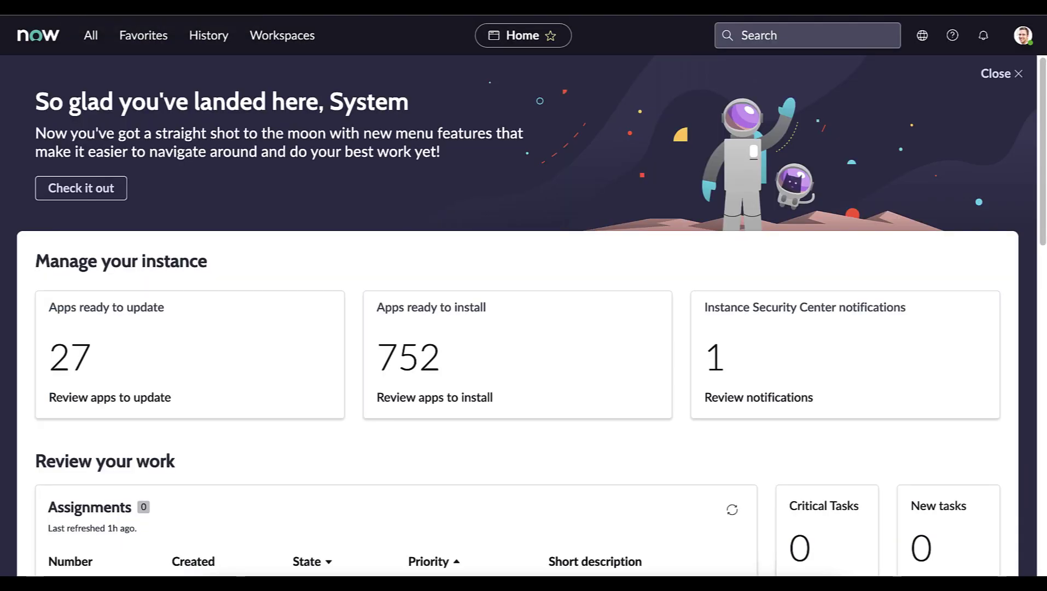
click(89, 35)
click(105, 72)
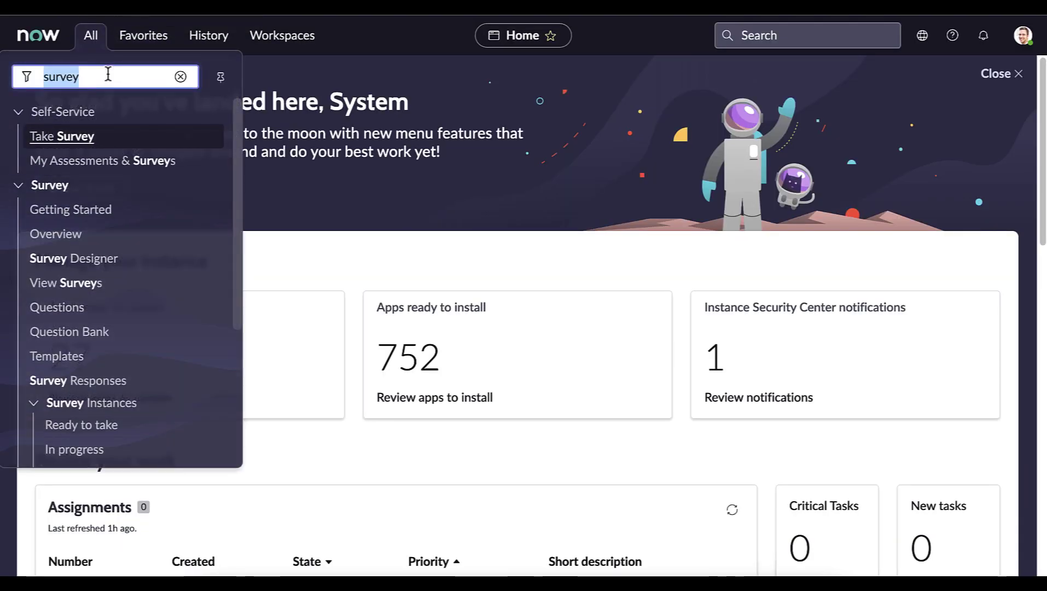
text(con)
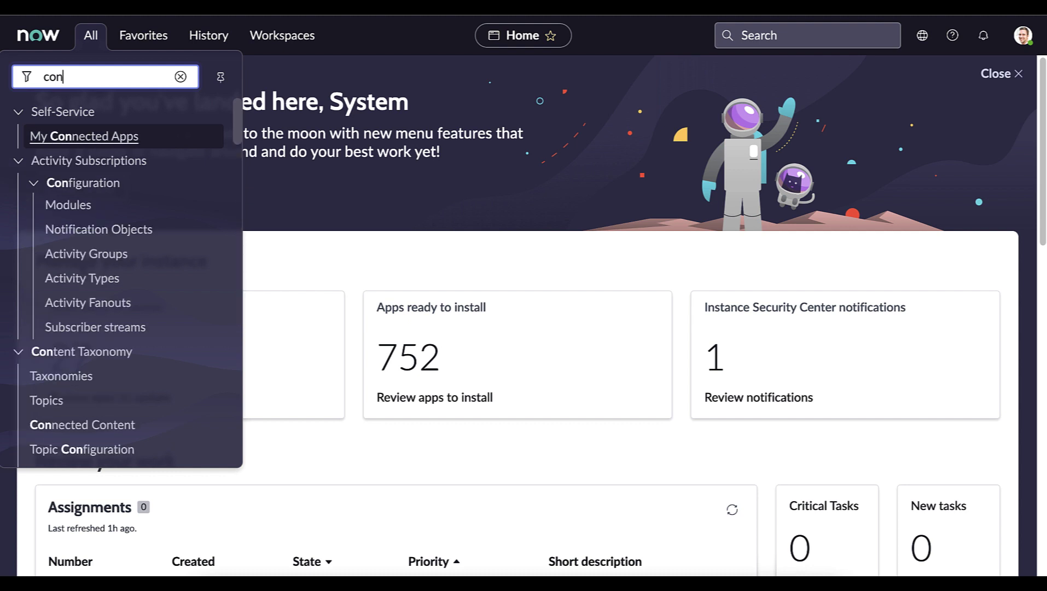
text(versation)
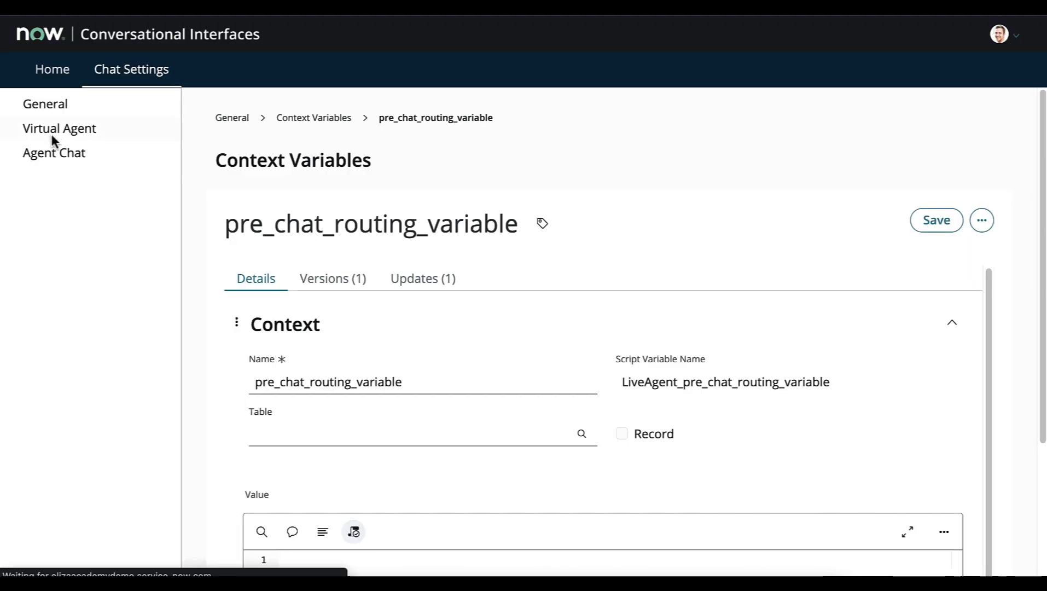
click(51, 133)
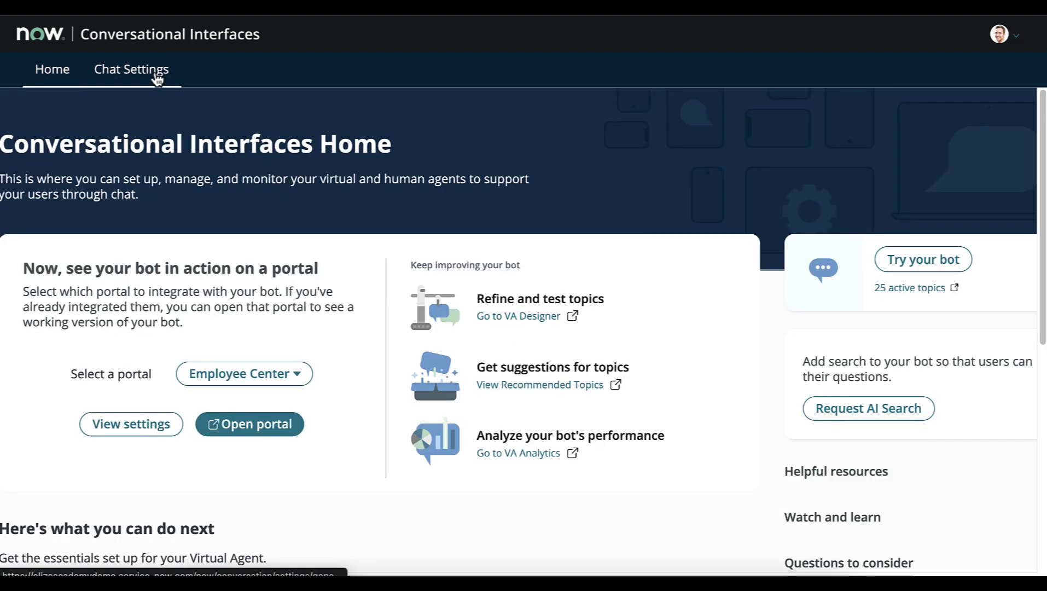
click(157, 80)
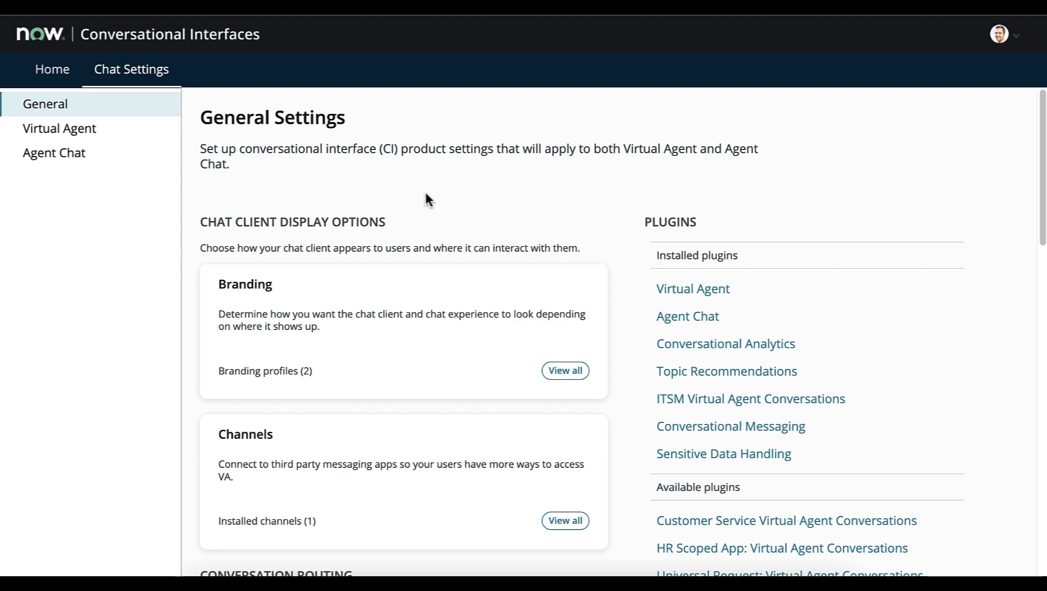
scroll(427, 198, down, 10)
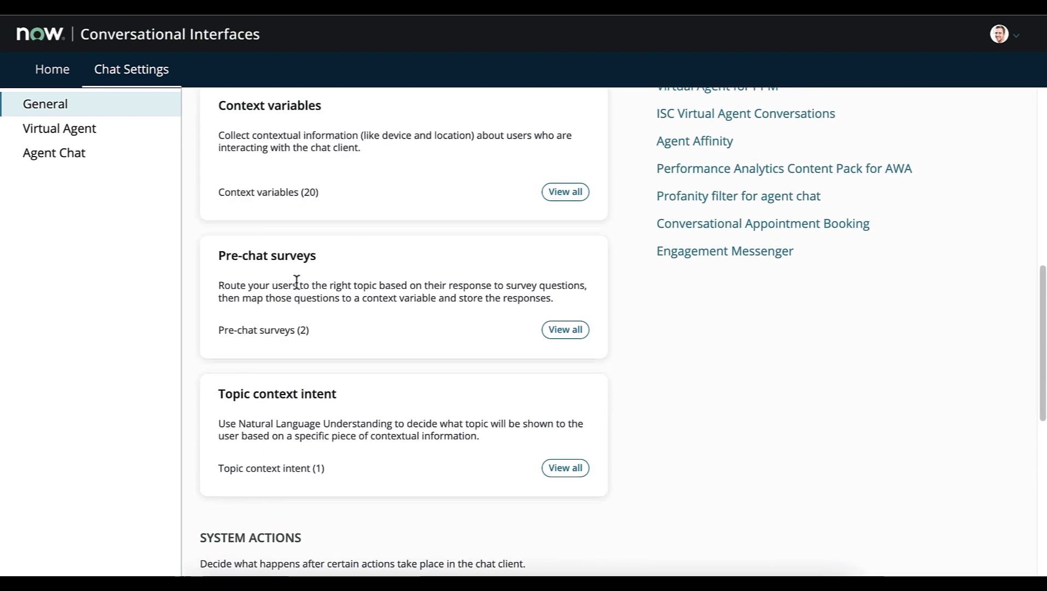
scroll(295, 279, up, 3)
scroll(296, 281, down, 2)
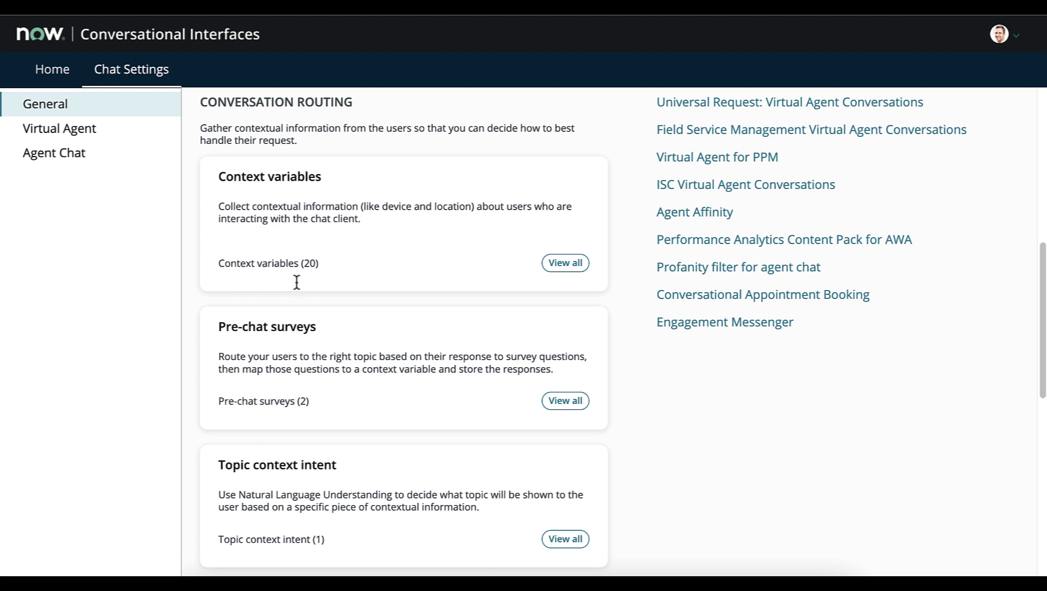
click(565, 401)
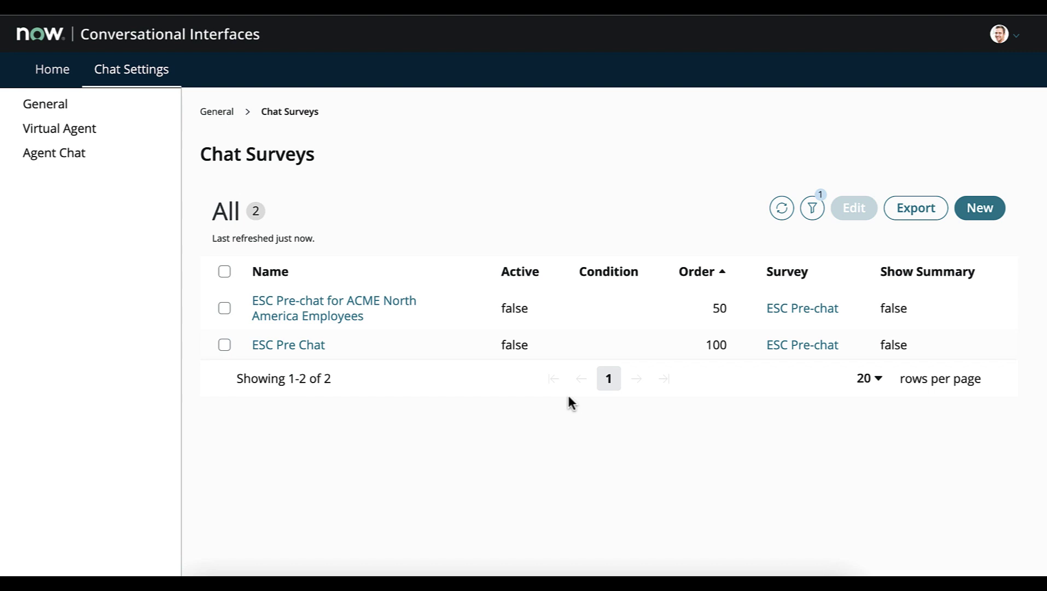
Save a new chat survey 'Pre-chat routing survey' using Pre Chat Survey, with Show Summary off
click(981, 217)
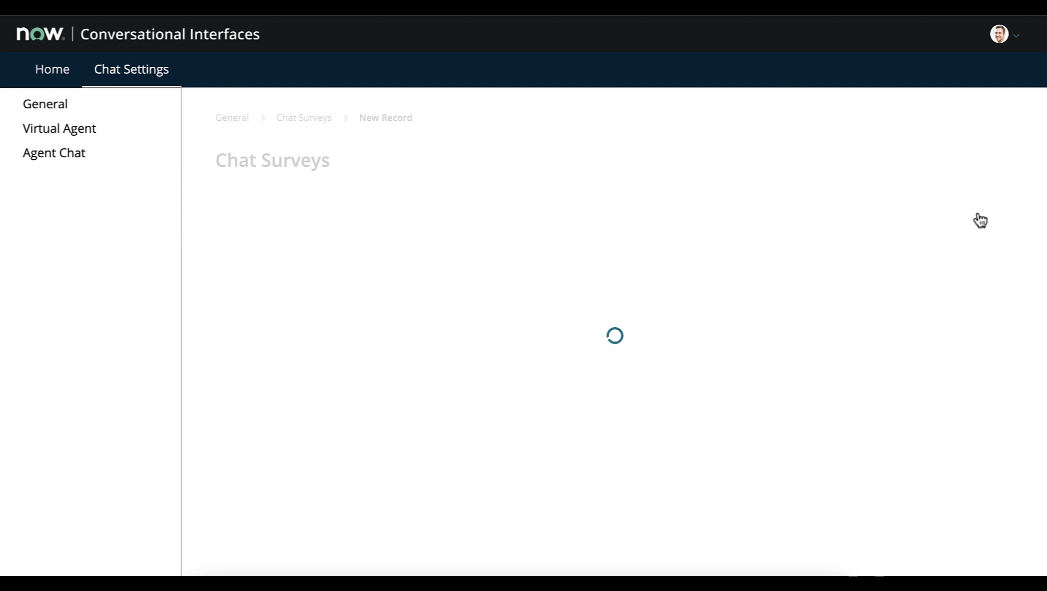
scroll(564, 146, down, 1)
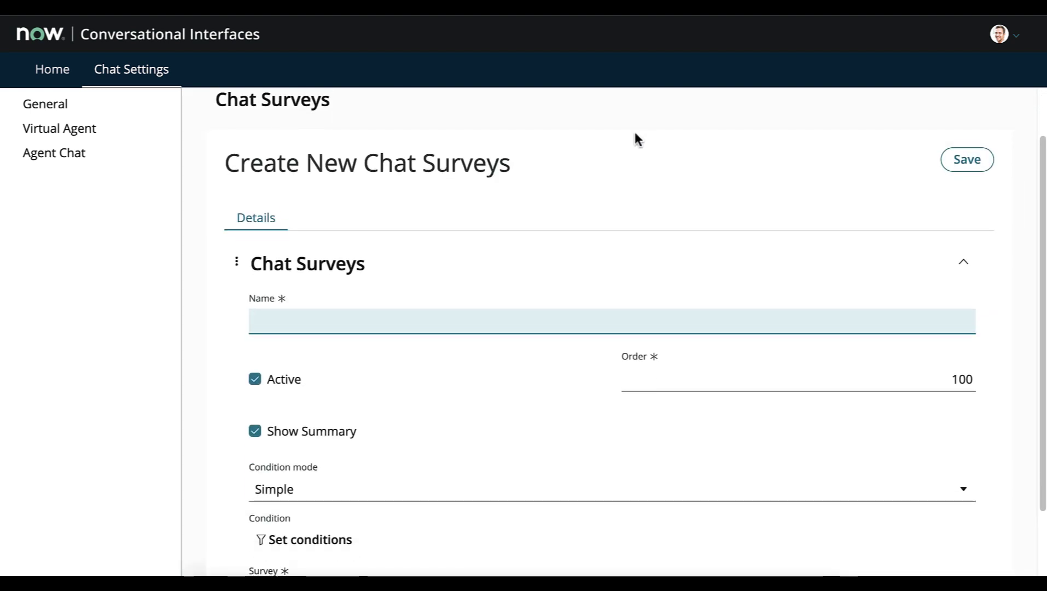
text(Pre-chat )
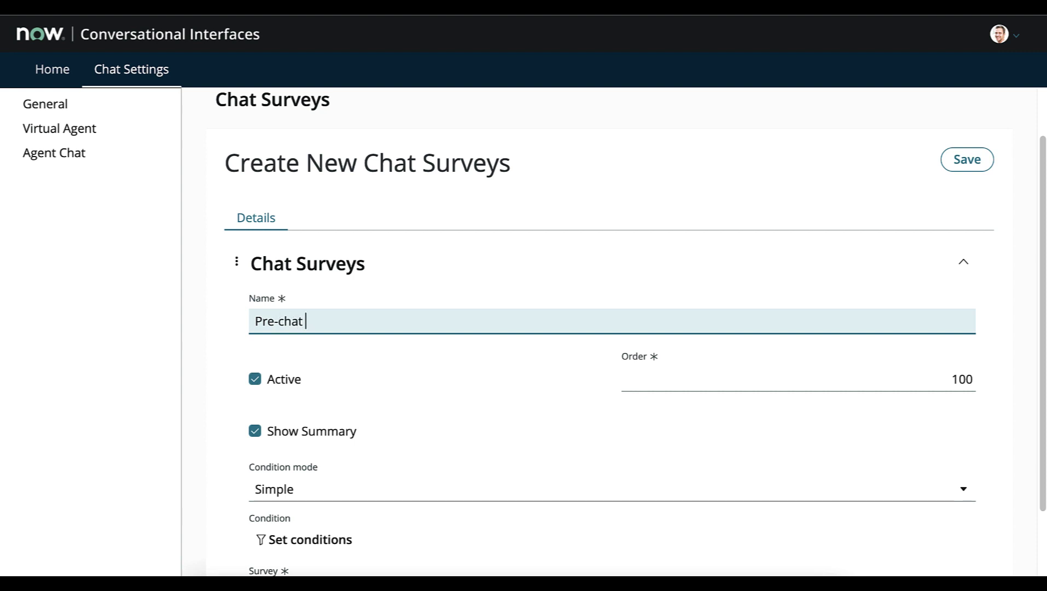
text(routing survey)
scroll(344, 427, down, 1)
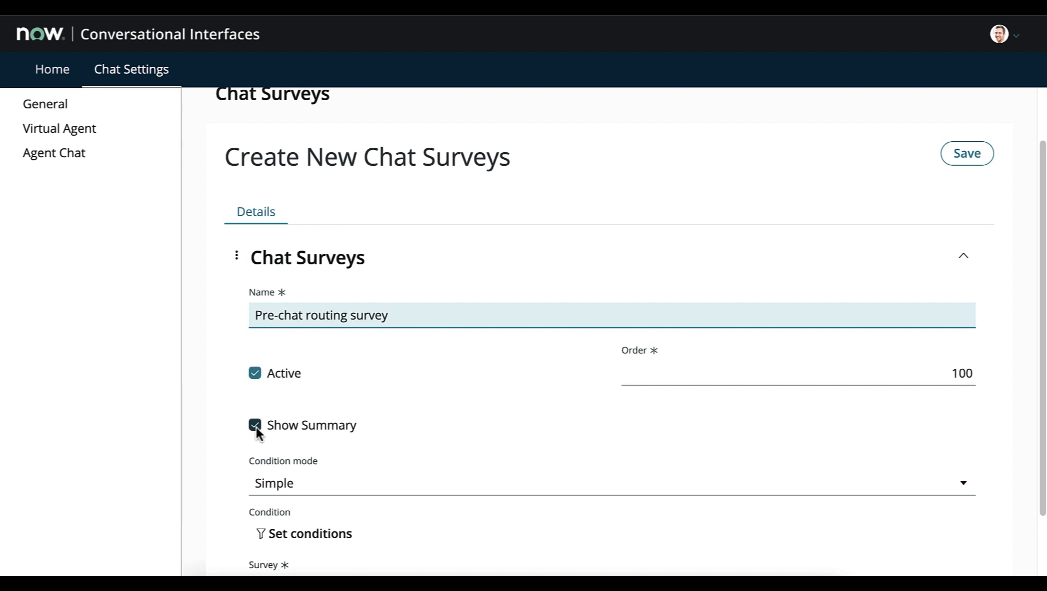
click(255, 425)
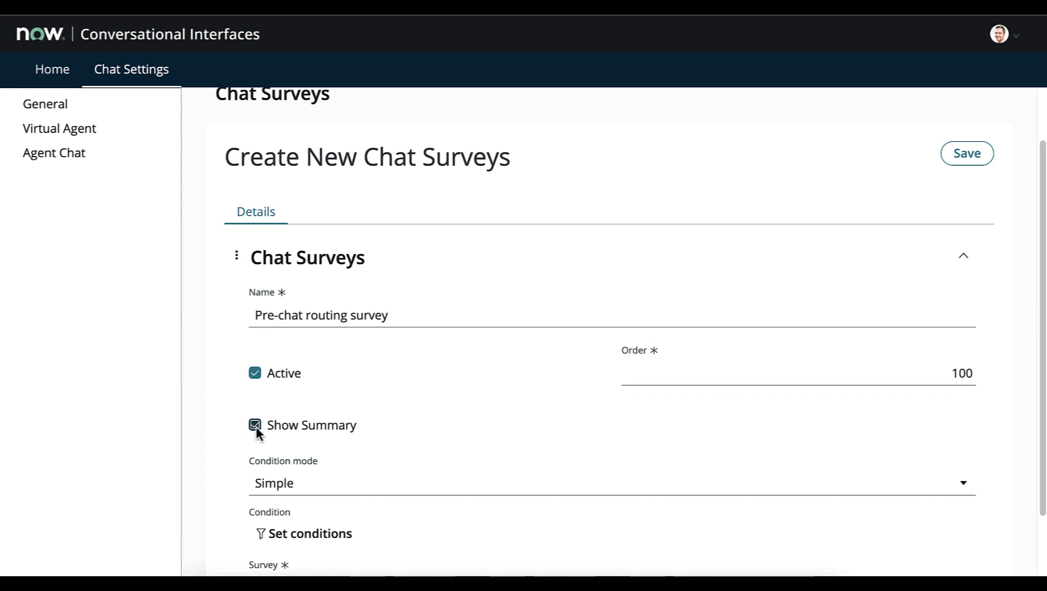
scroll(227, 390, down, 1)
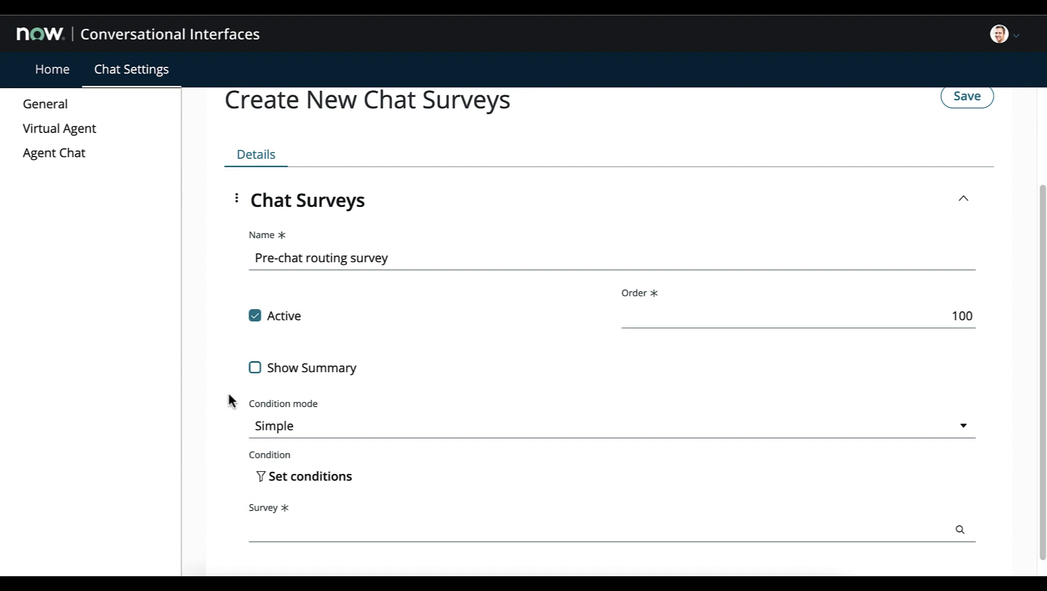
scroll(229, 395, down, 1)
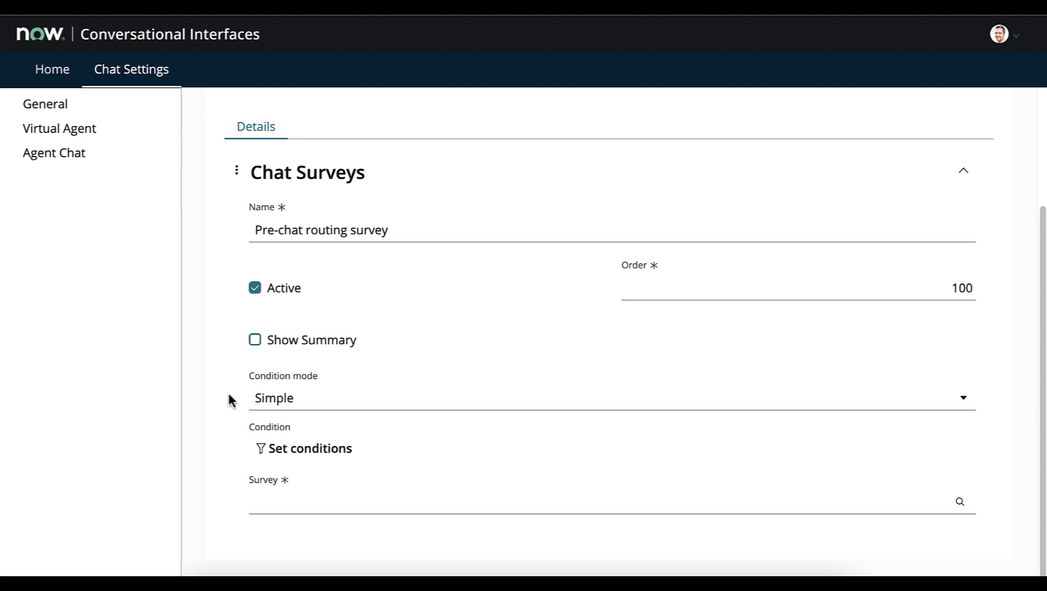
key(Tab)
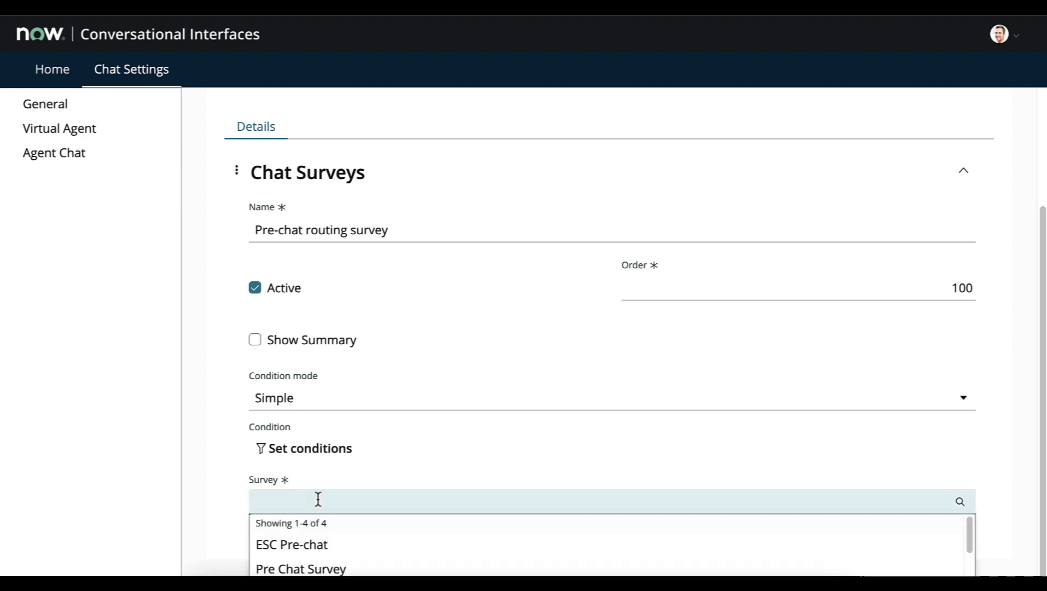
click(293, 568)
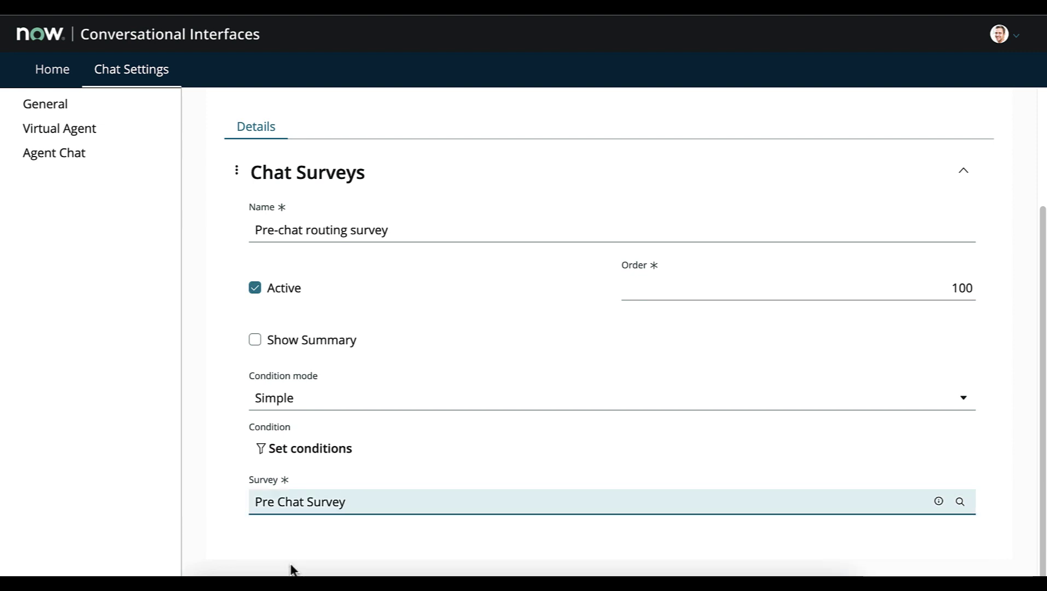
scroll(713, 342, up, 3)
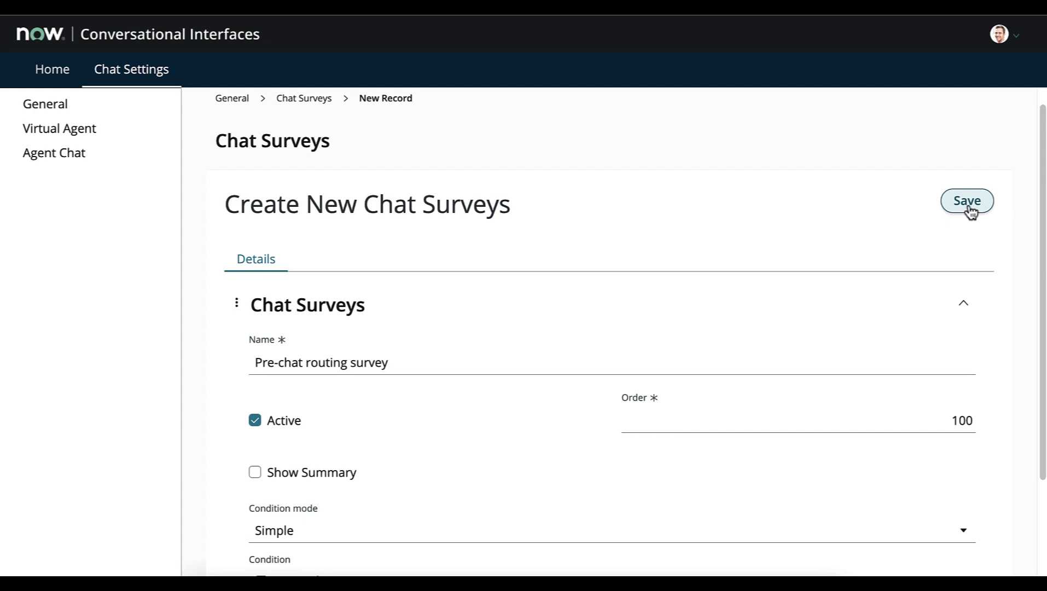
click(970, 211)
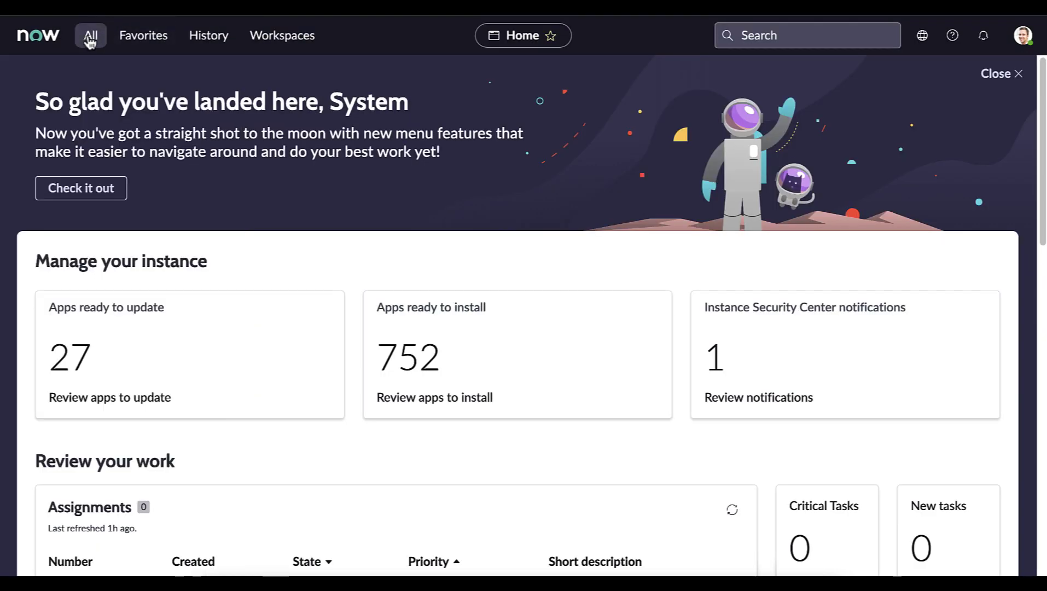
Open the User Administration groups list and start a new group
click(89, 35)
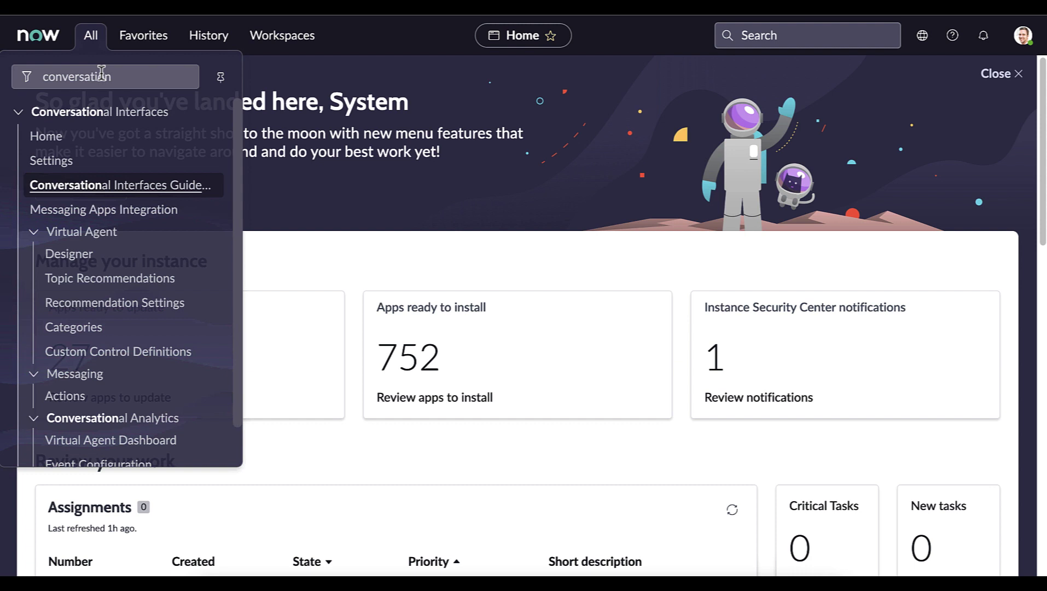
click(102, 73)
text(user admi)
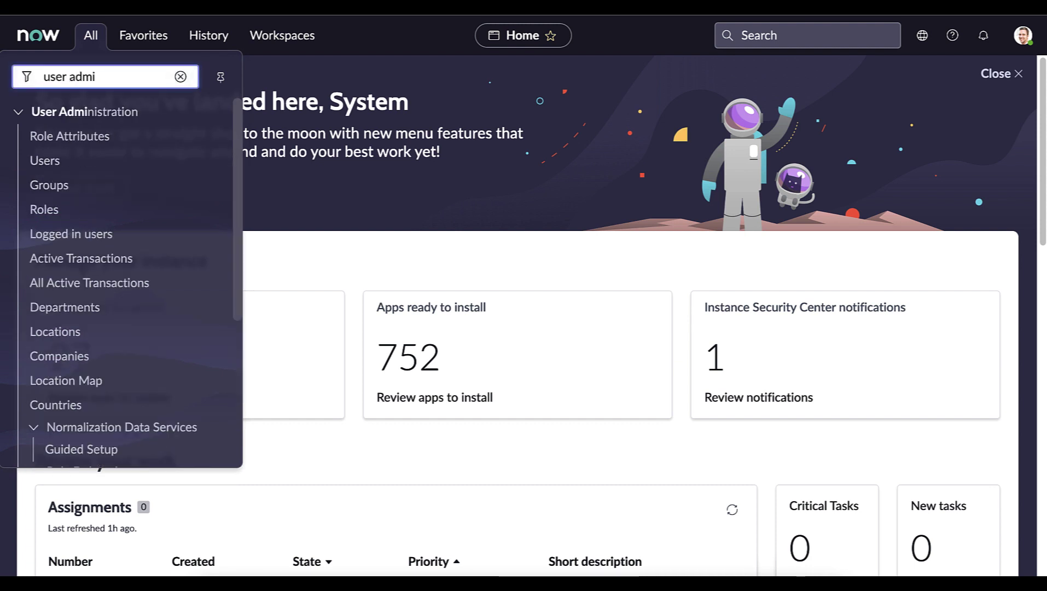
click(44, 189)
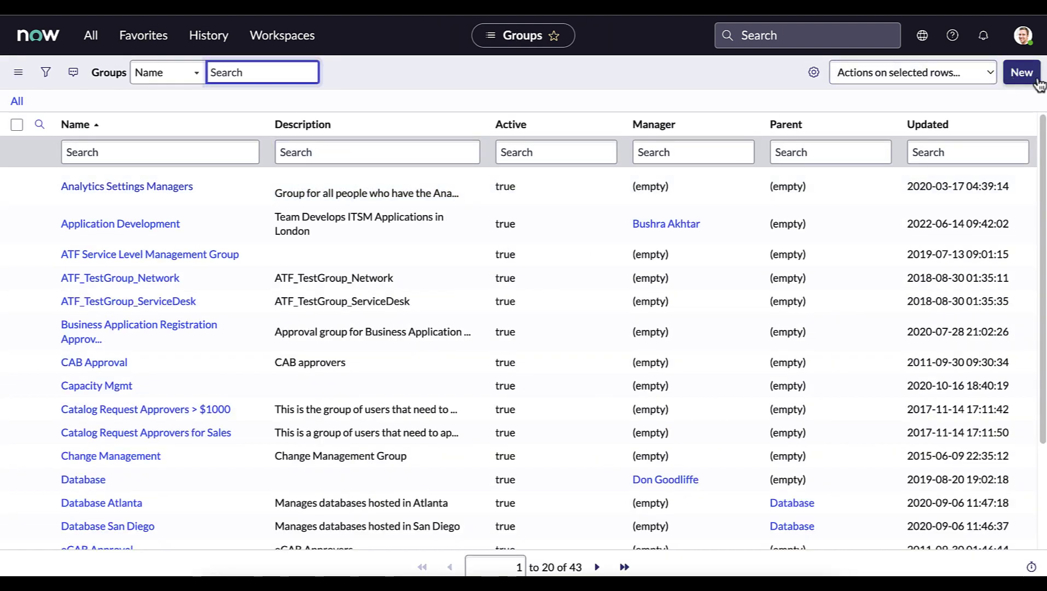
click(1021, 72)
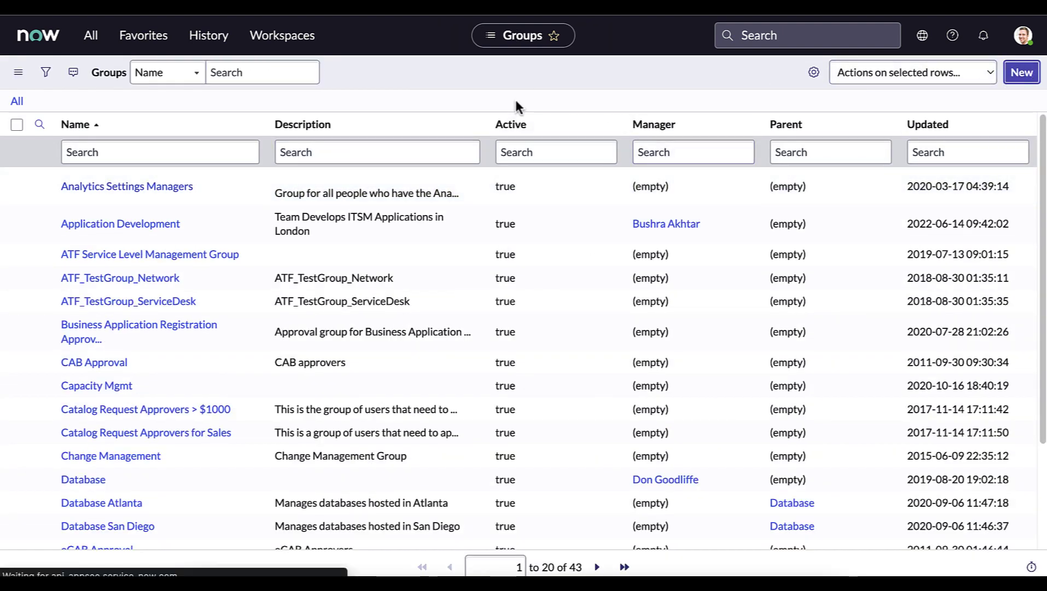
Enter 'IT Chat Support Group' as the group name
click(311, 105)
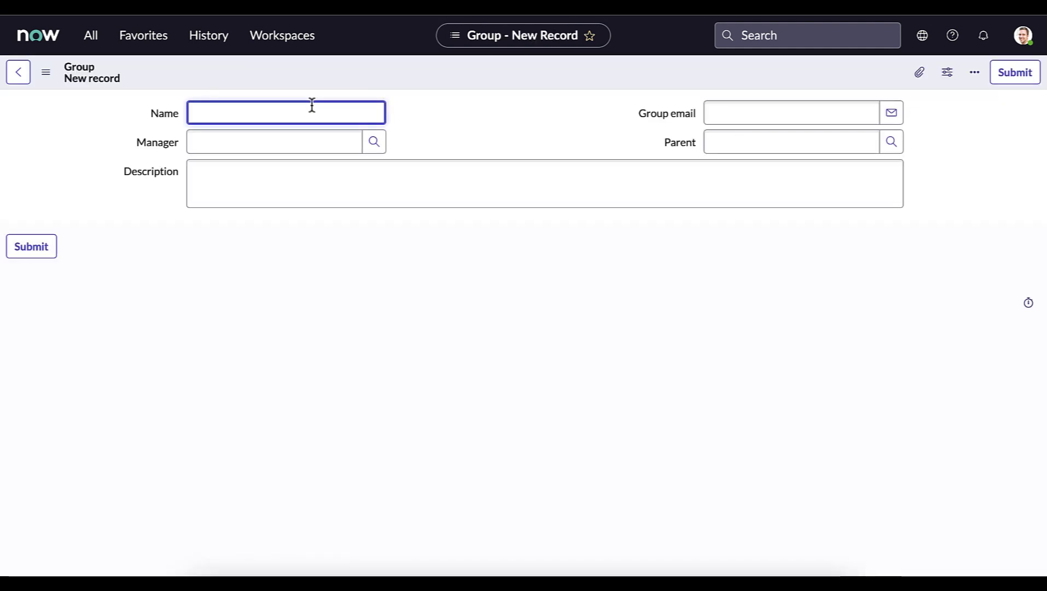
text(IT Chat )
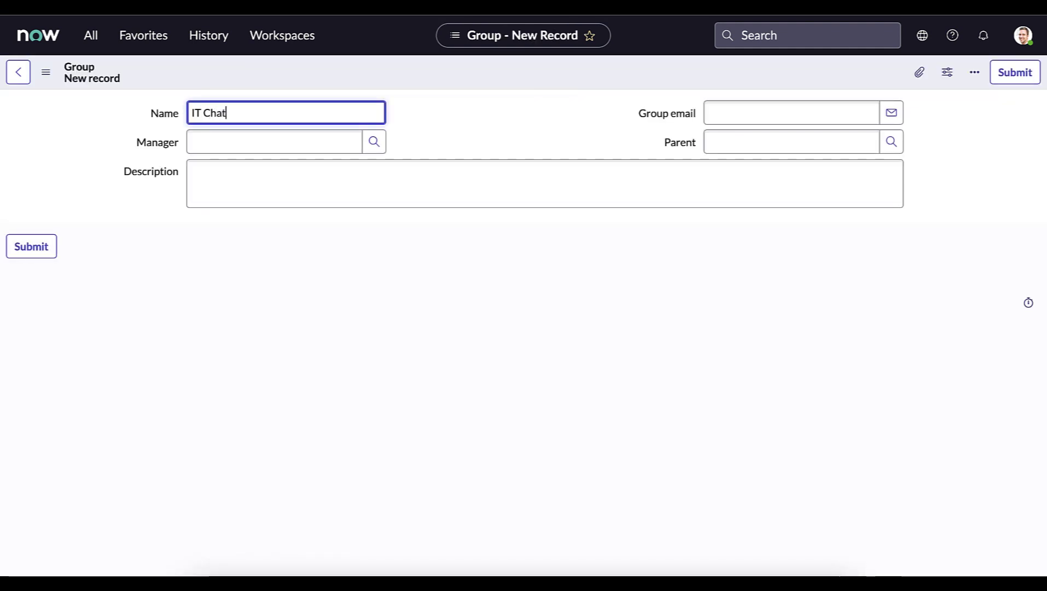
text(Support)
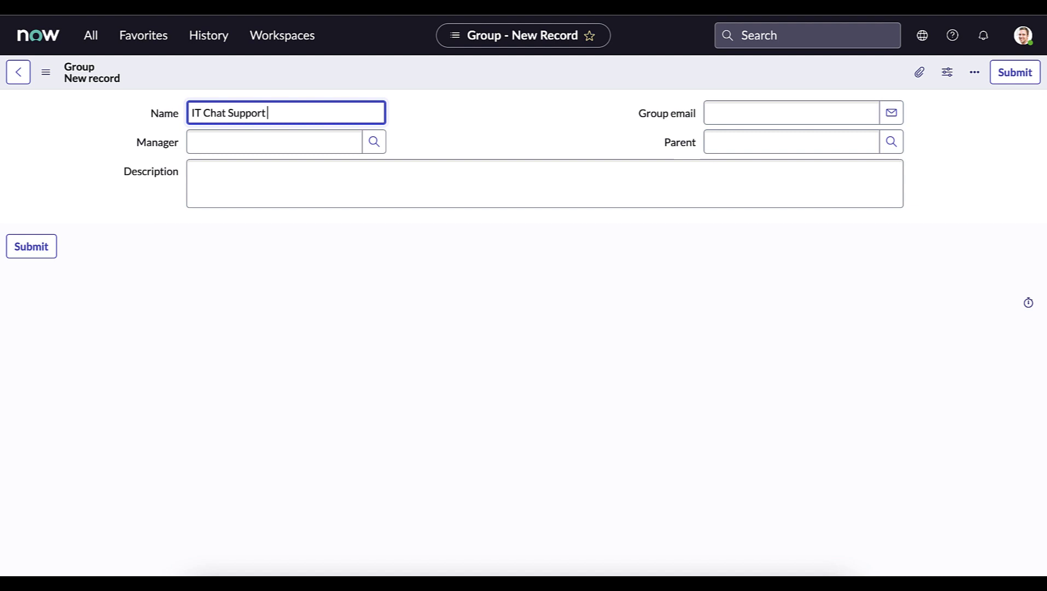
text(Group)
right_click(642, 78)
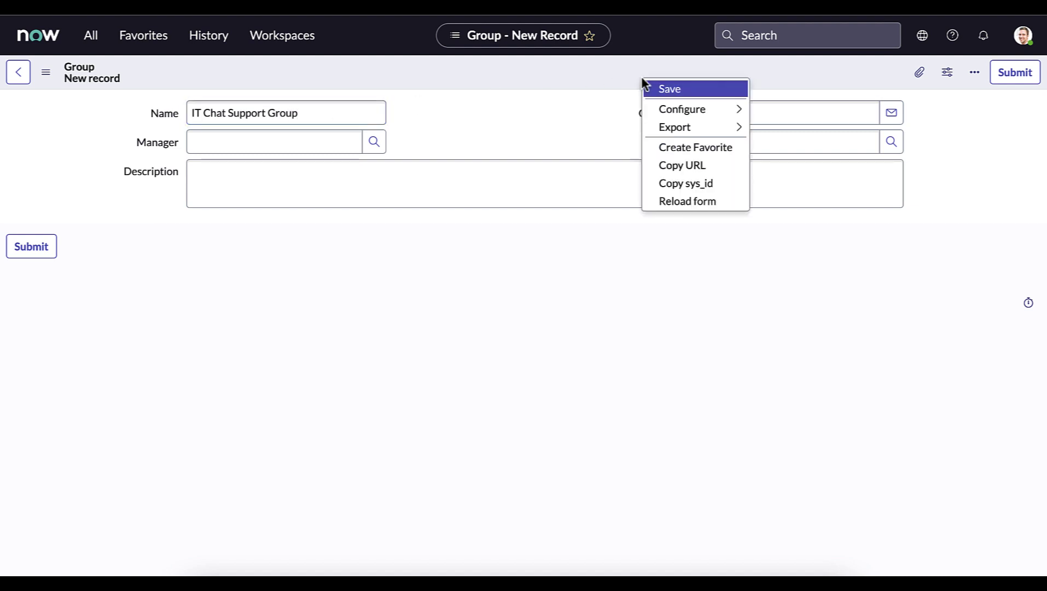
Save the group and add the awa_agent and agent_workspace_user roles
click(648, 88)
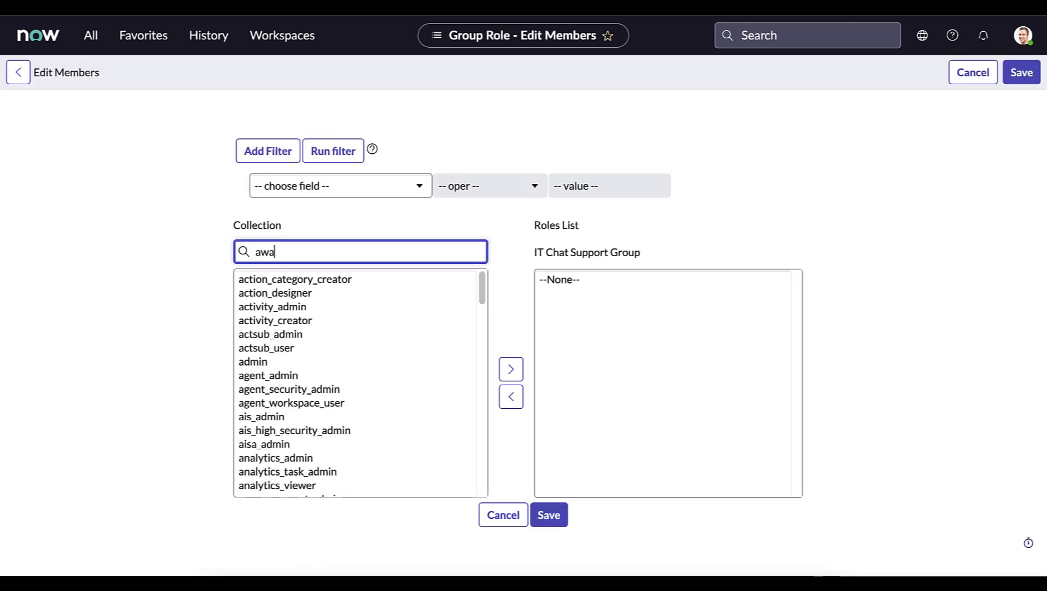
text(_)
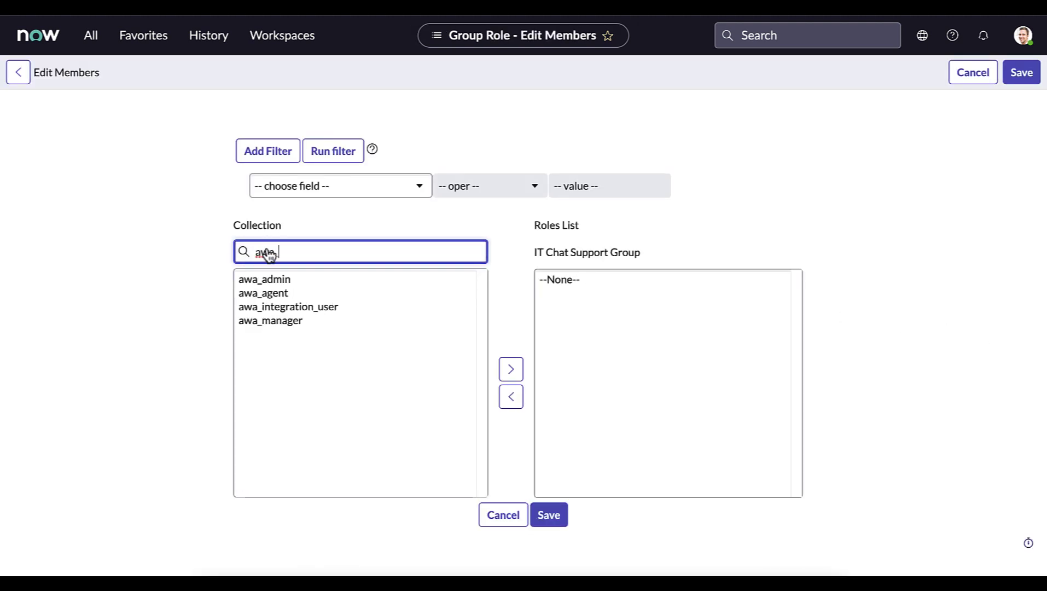
double_click(284, 294)
drag(294, 257, 289, 316)
text(agent)
double_click(289, 308)
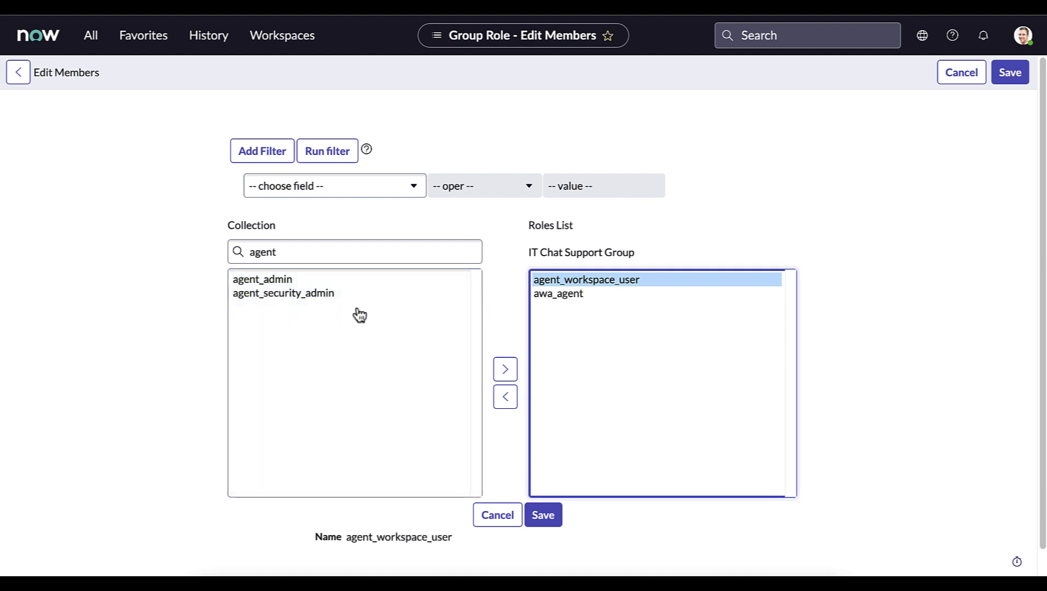
Review the two selected roles and save the group's role assignments
click(604, 298)
click(630, 285)
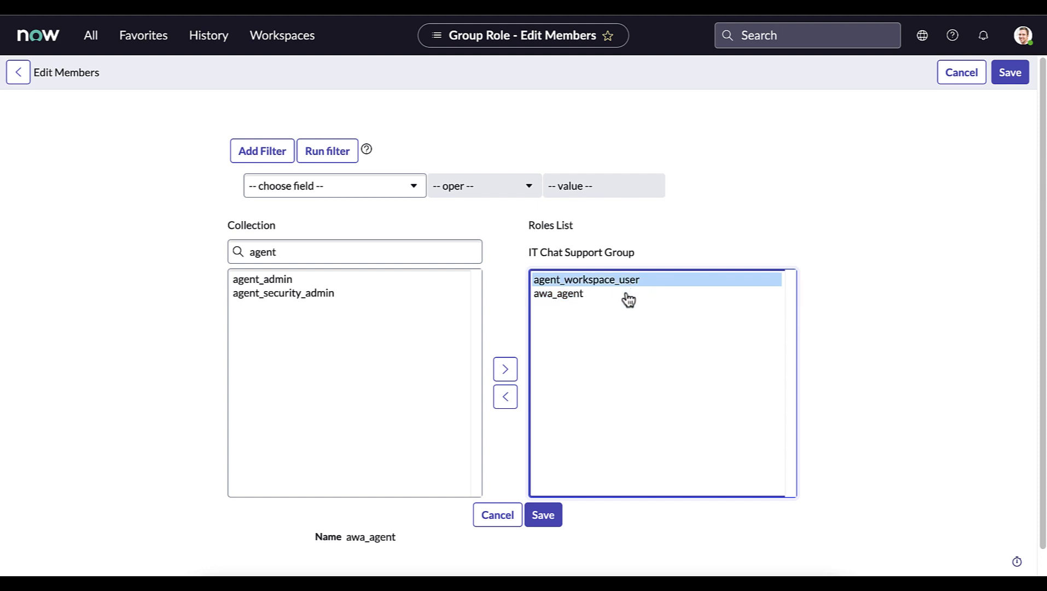
click(627, 294)
click(626, 282)
click(621, 296)
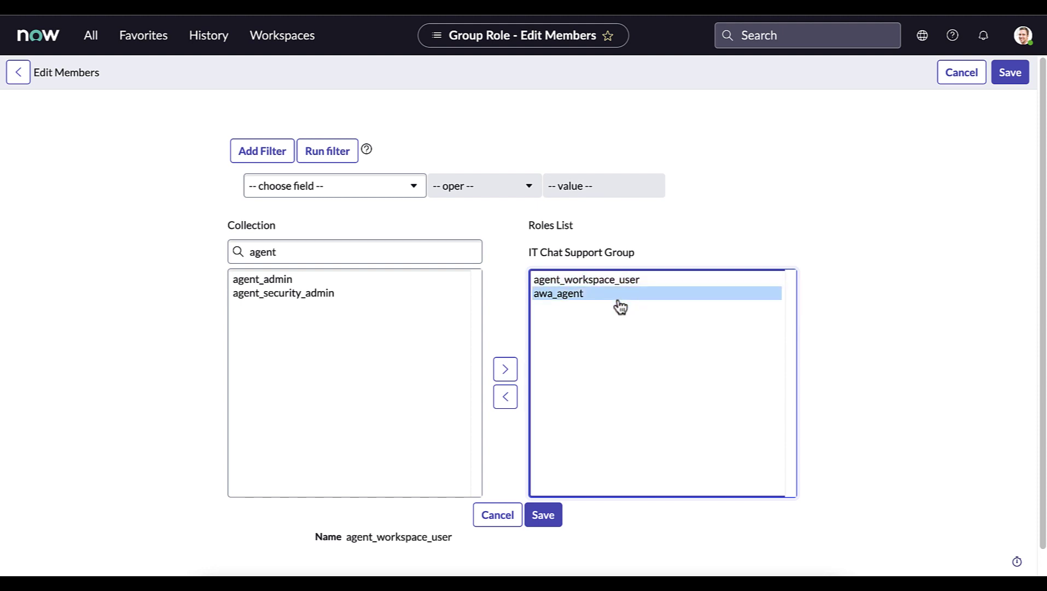
click(547, 523)
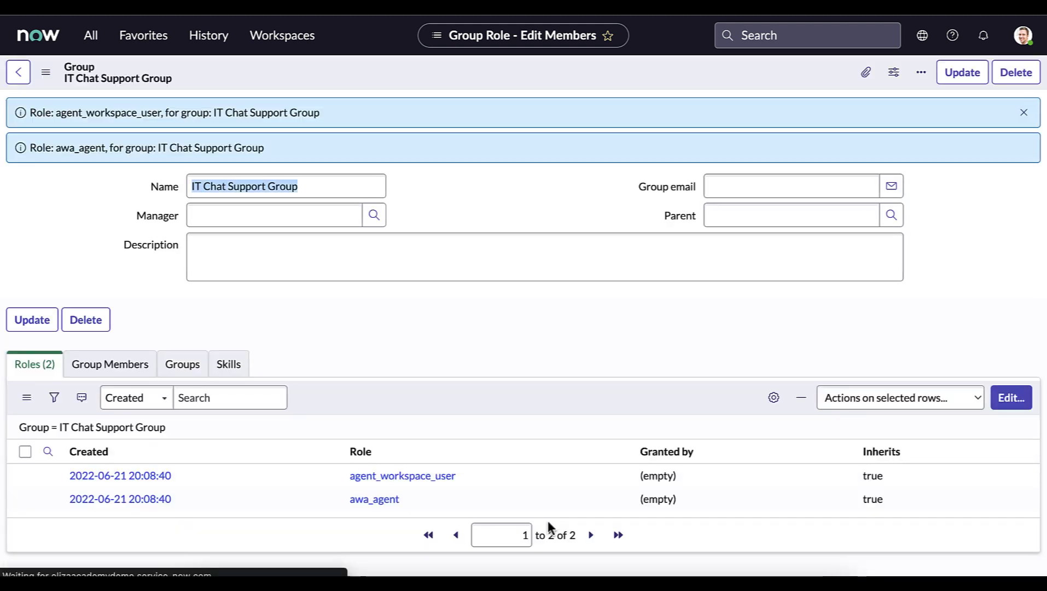
Add one user as a group member, save, and head back toward Groups
click(134, 372)
click(1001, 399)
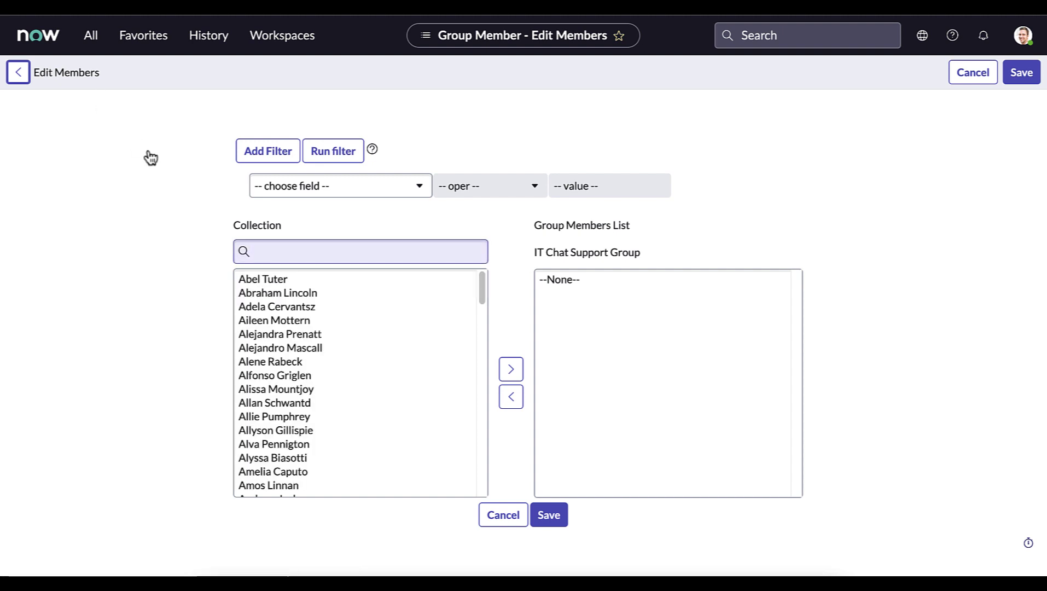
double_click(280, 280)
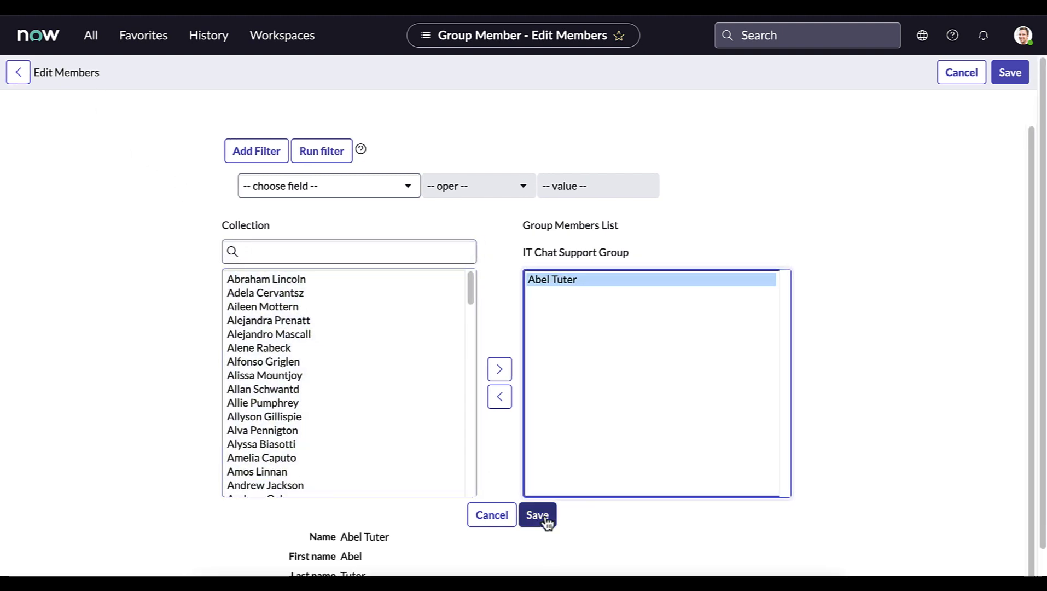
click(537, 515)
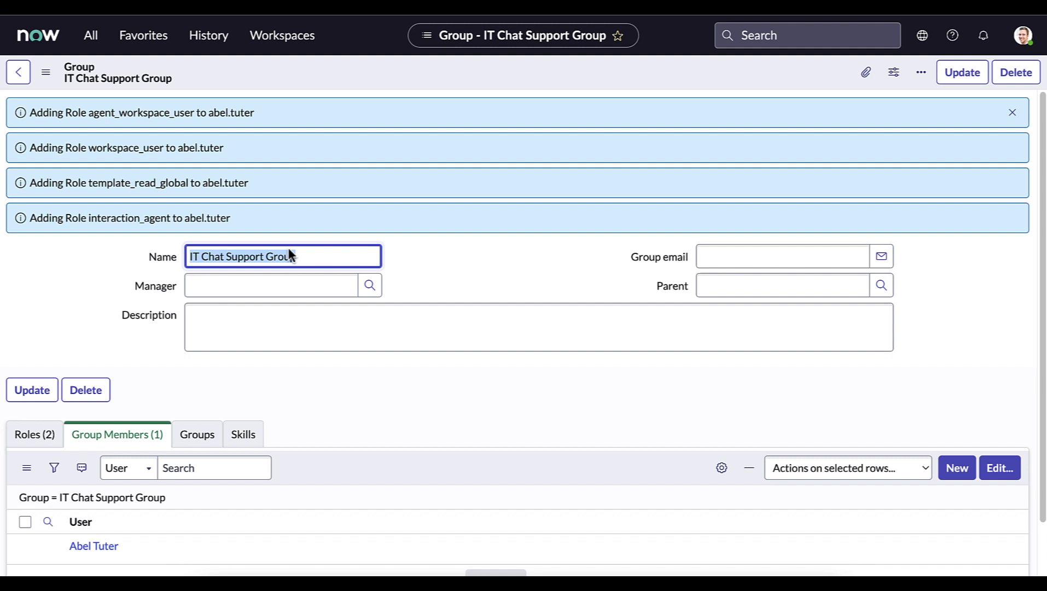
click(91, 38)
Create and save a new group named 'HR Chat Support Group'
click(52, 185)
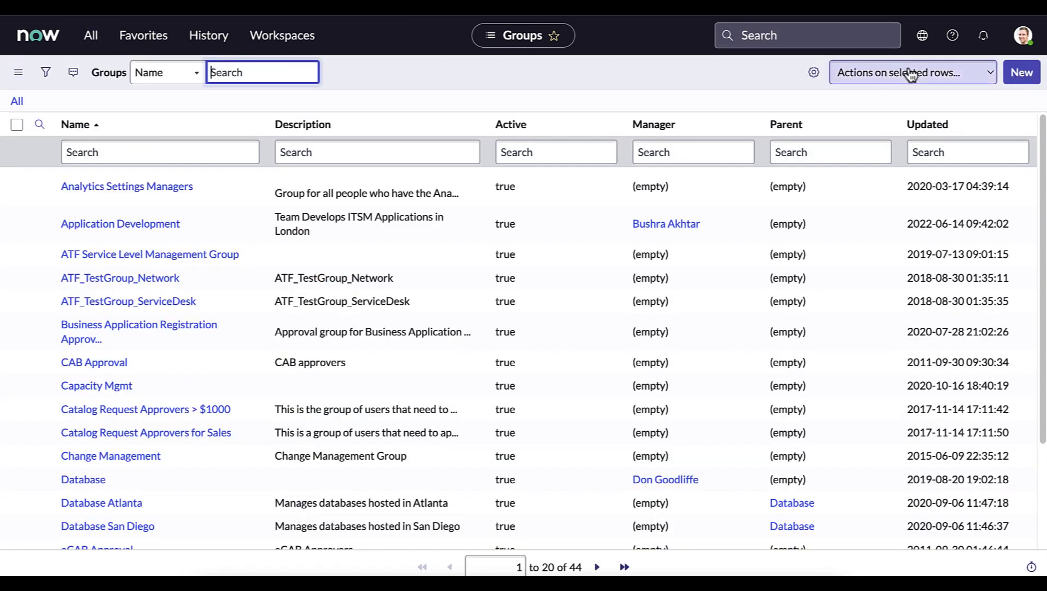
click(1021, 72)
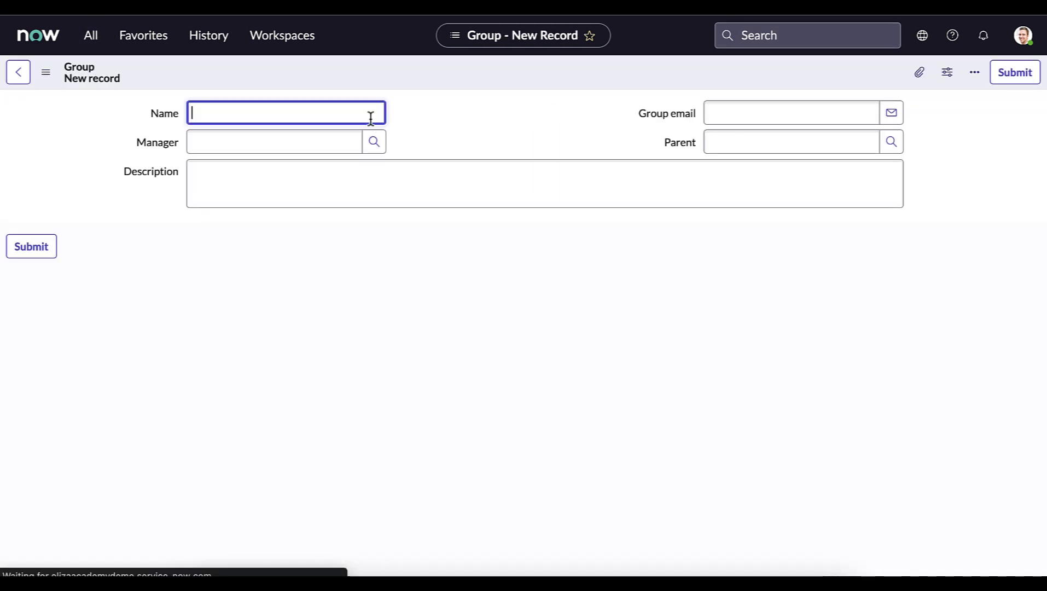
text(Hr Chat Support)
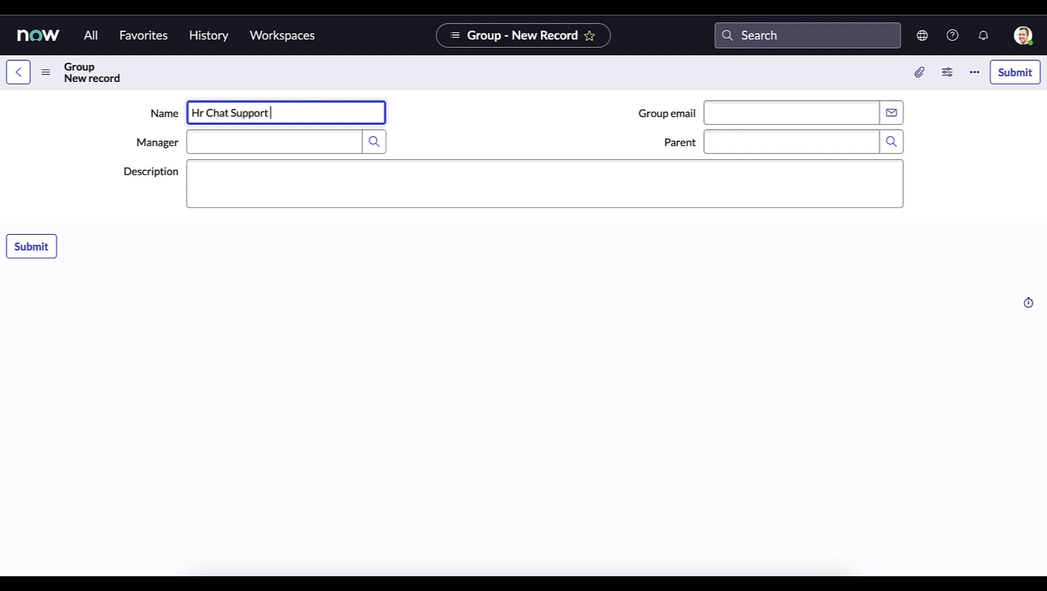
text( Group)
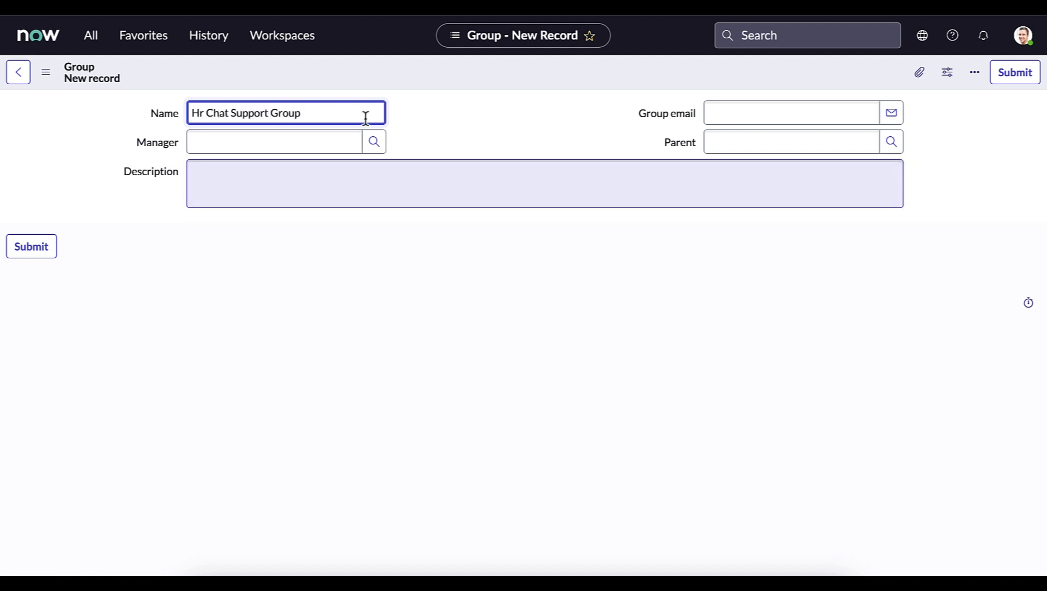
click(201, 112)
key(BackSpace)
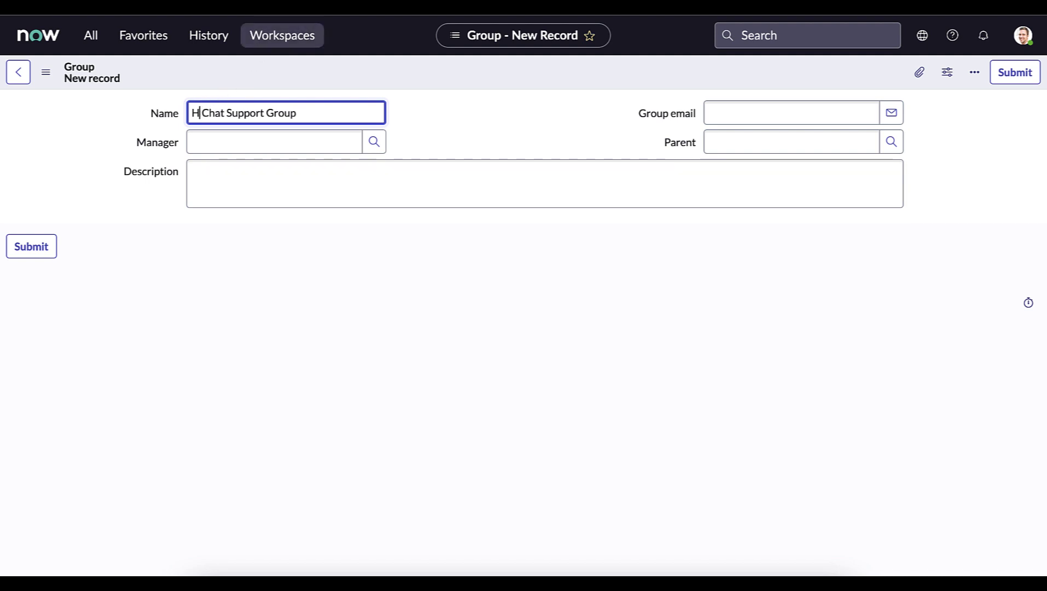
text(R)
right_click(268, 69)
click(280, 76)
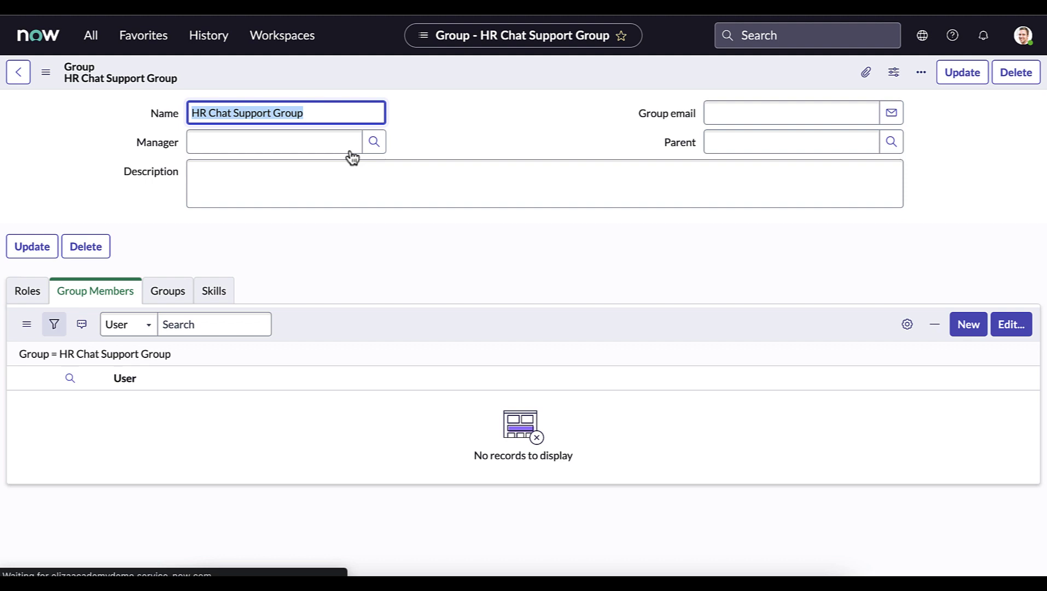
Assign awa_agent and agent_workspace_user roles to the HR group and save
click(39, 296)
click(1011, 324)
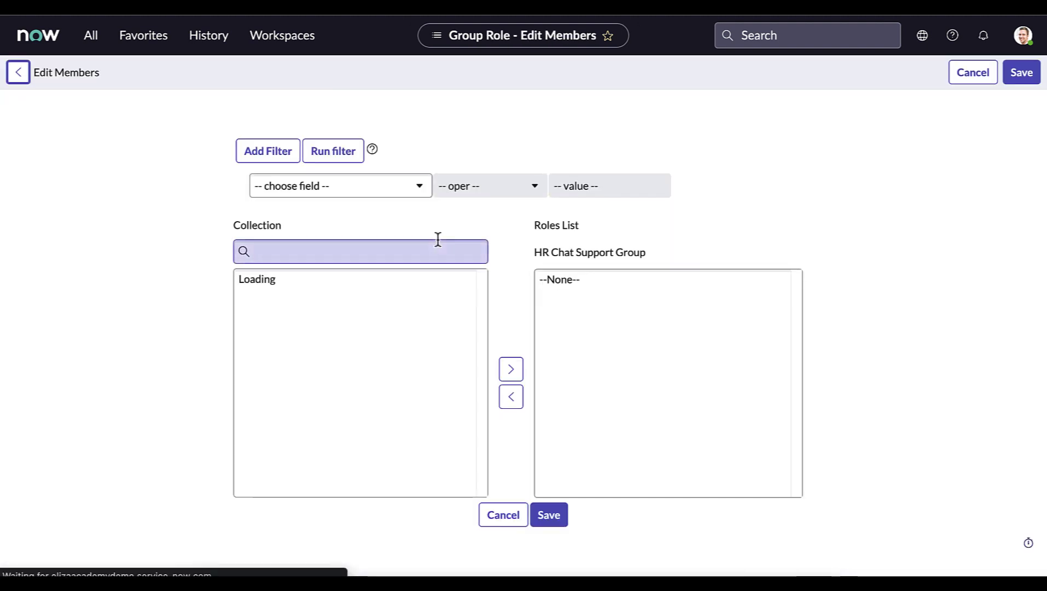
click(351, 249)
text(awa)
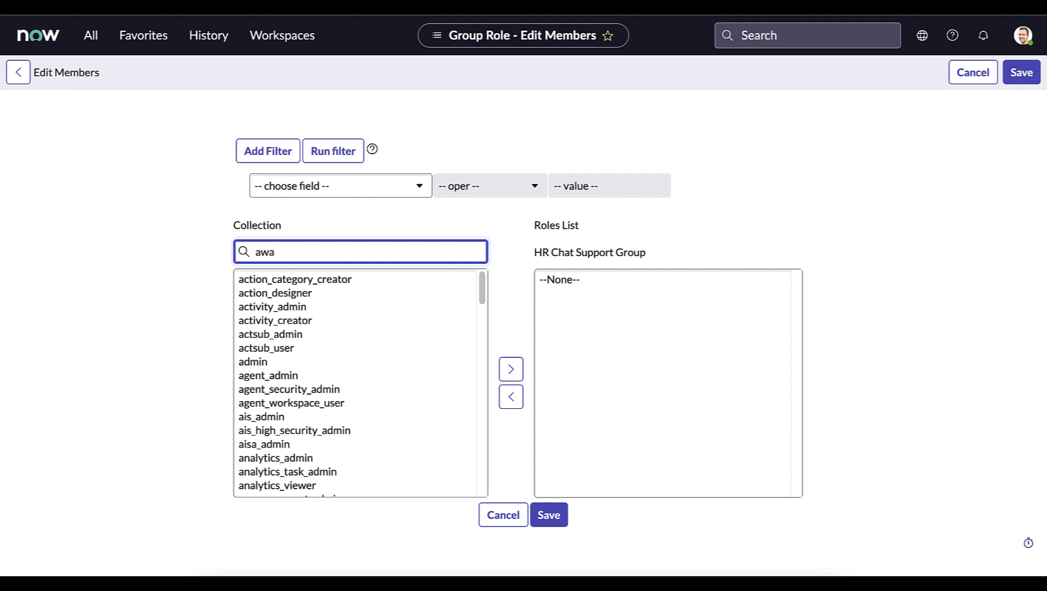
double_click(285, 293)
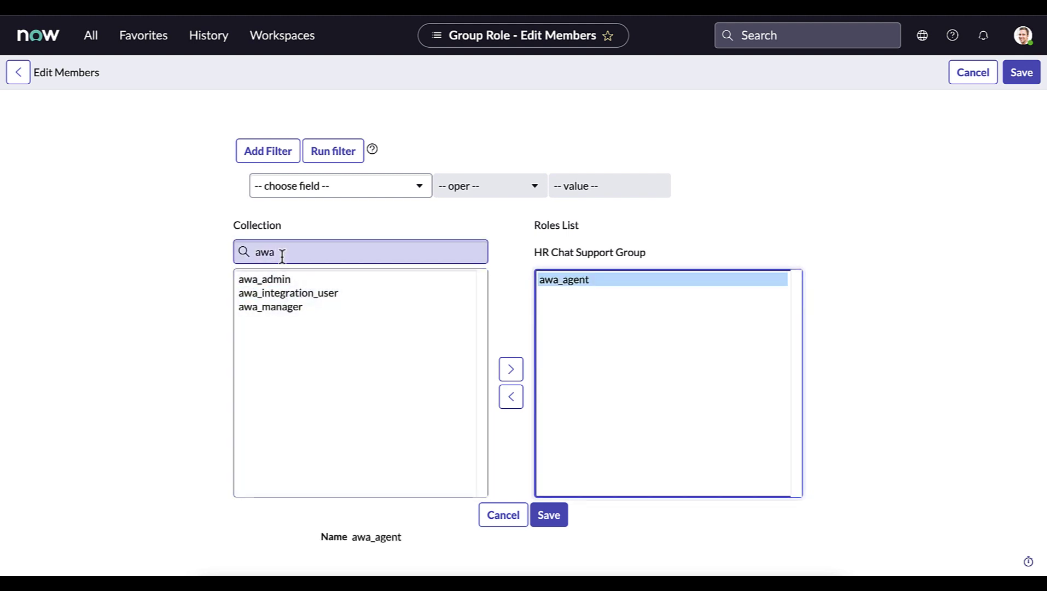
double_click(282, 254)
text(agent)
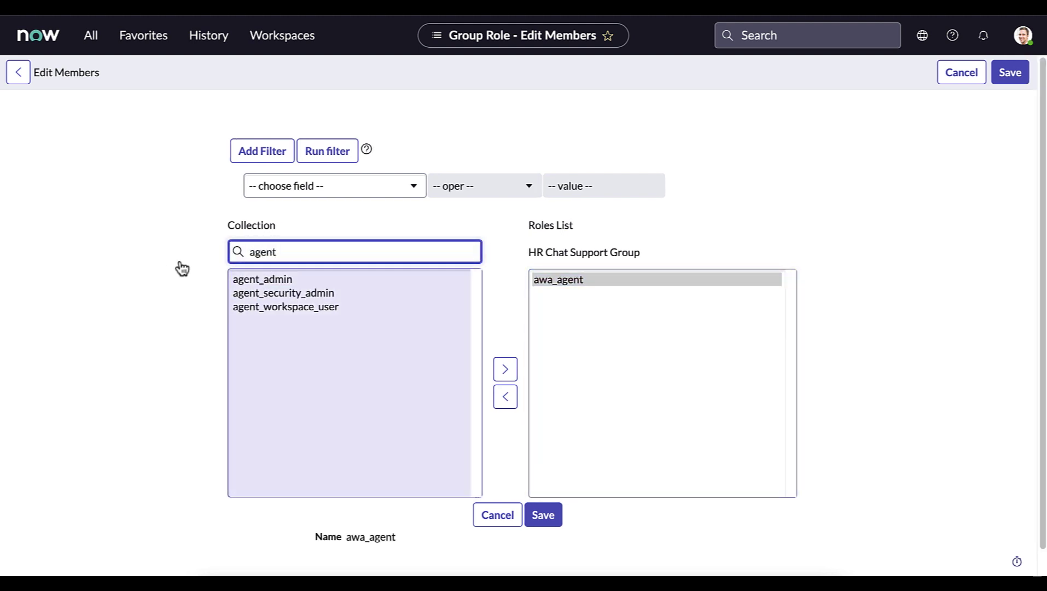
double_click(282, 310)
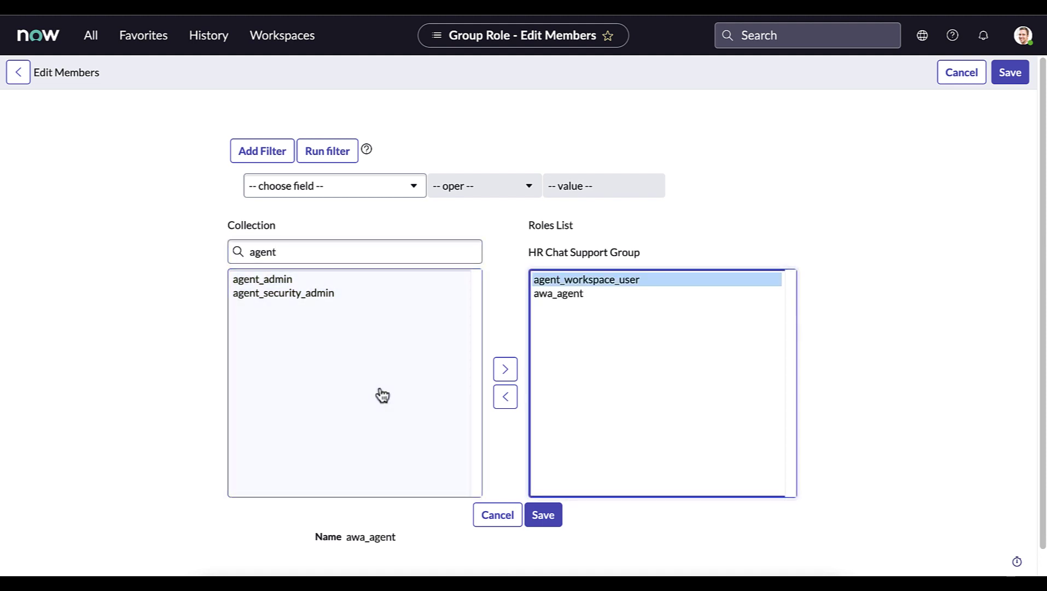
click(543, 515)
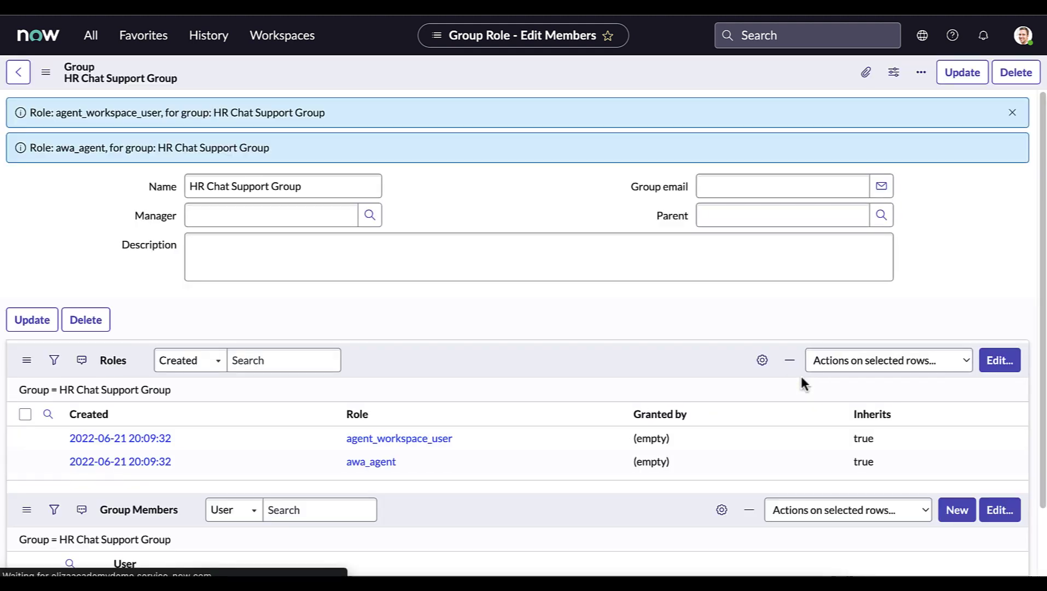
Add the searched-for user as a member of the HR Chat Support Group and save
click(120, 365)
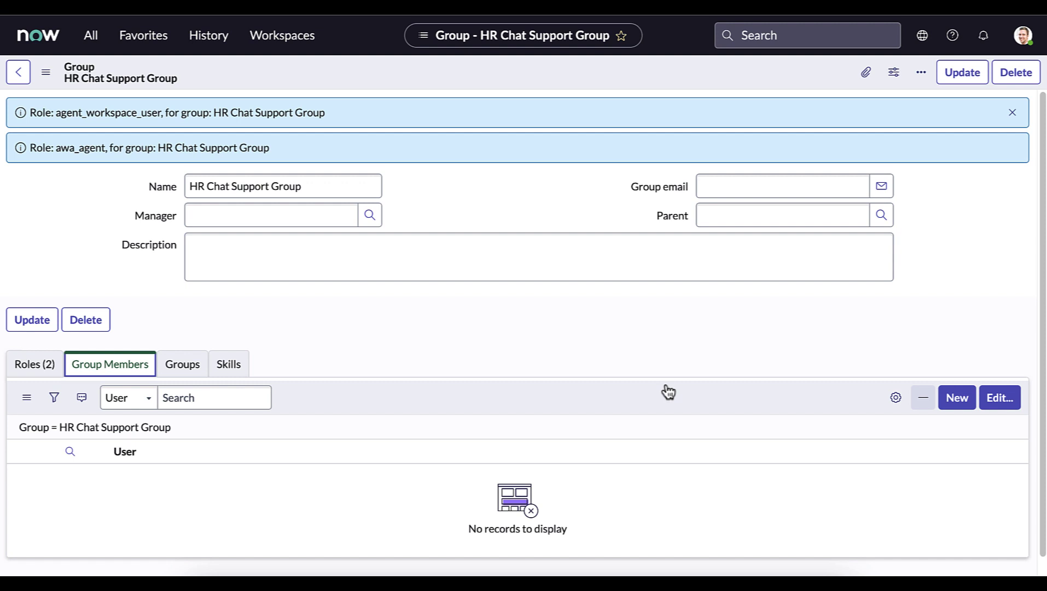
click(986, 402)
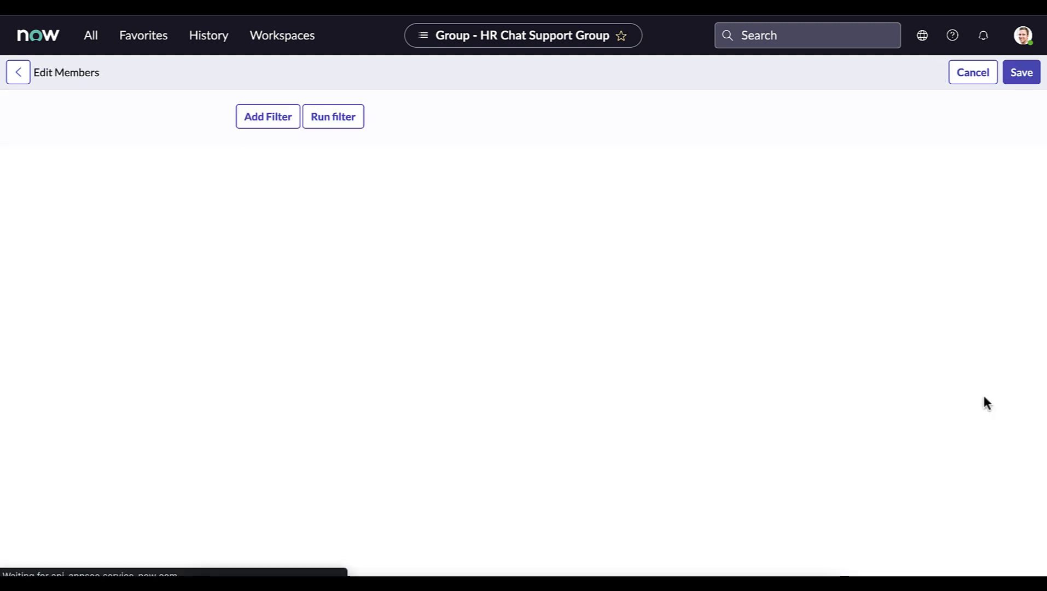
click(362, 255)
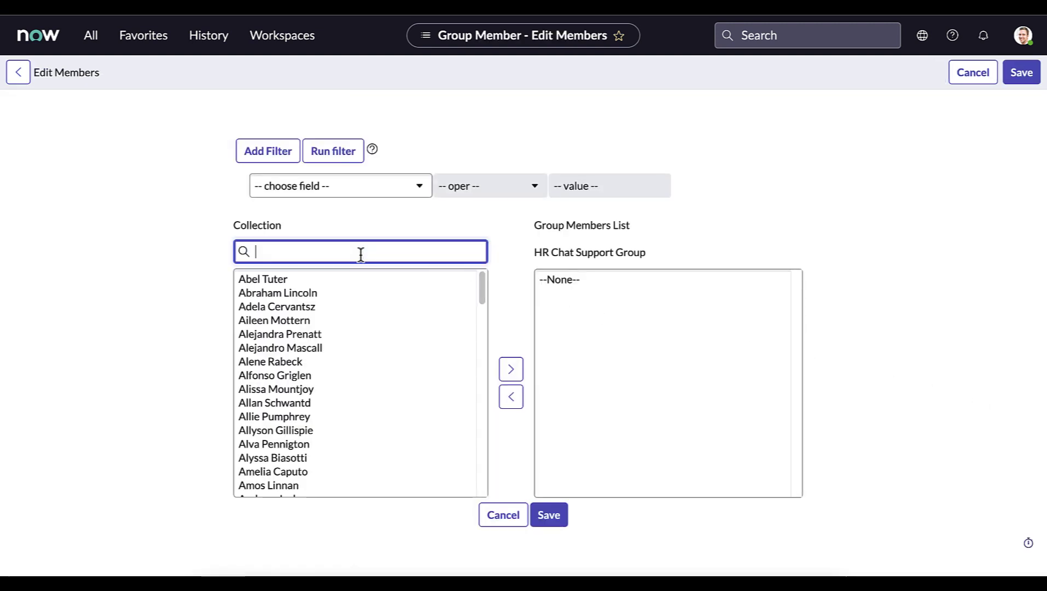
text(beth)
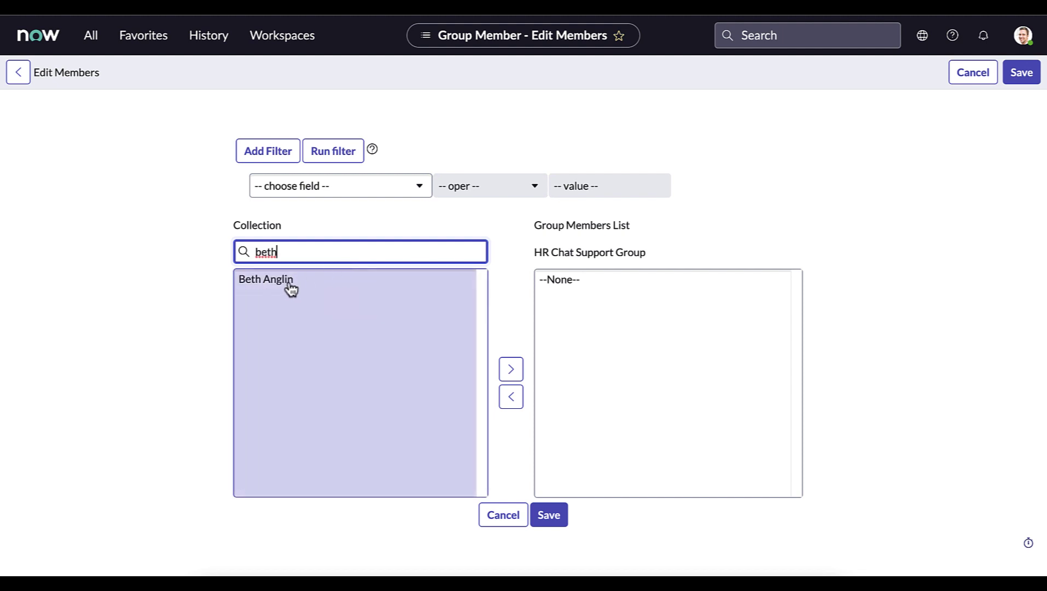
double_click(285, 282)
click(550, 517)
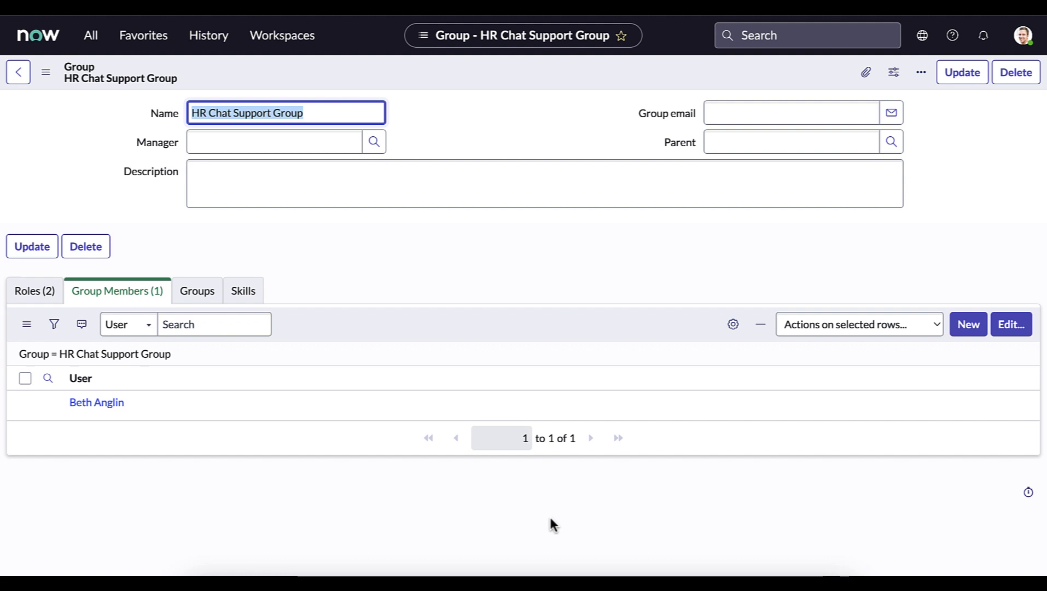
click(558, 529)
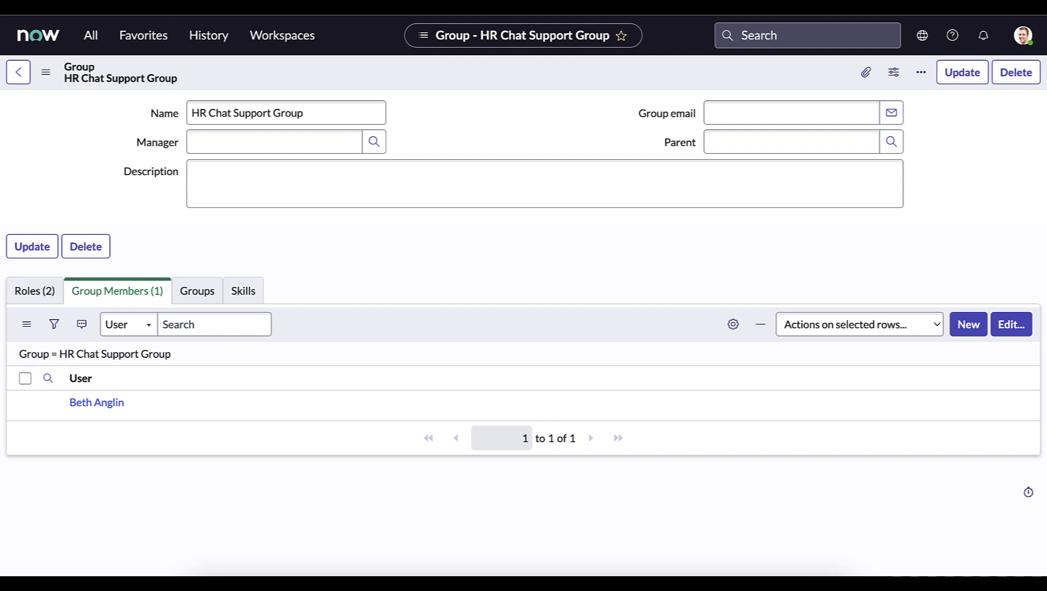
Filter the navigator for 'advanced w', open Service Channels, and review the Chat channel record
click(96, 42)
double_click(106, 71)
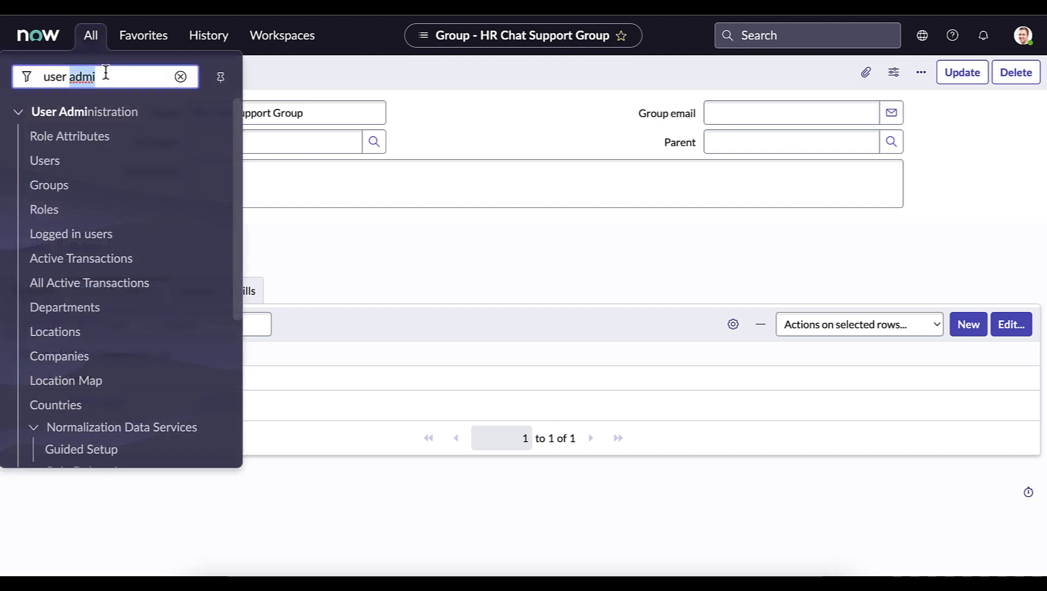
triple_click(101, 76)
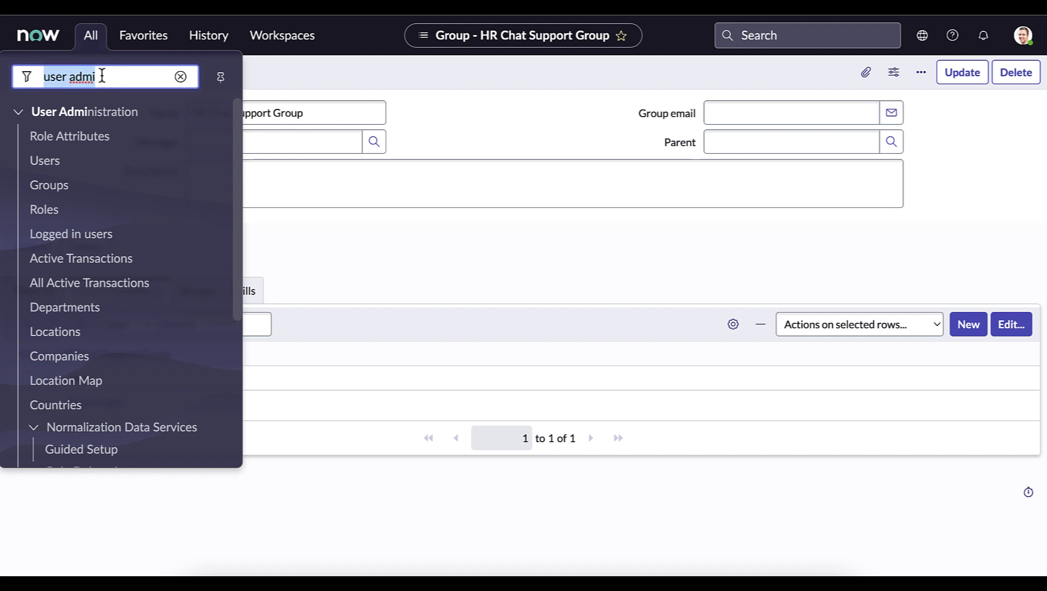
text(adv)
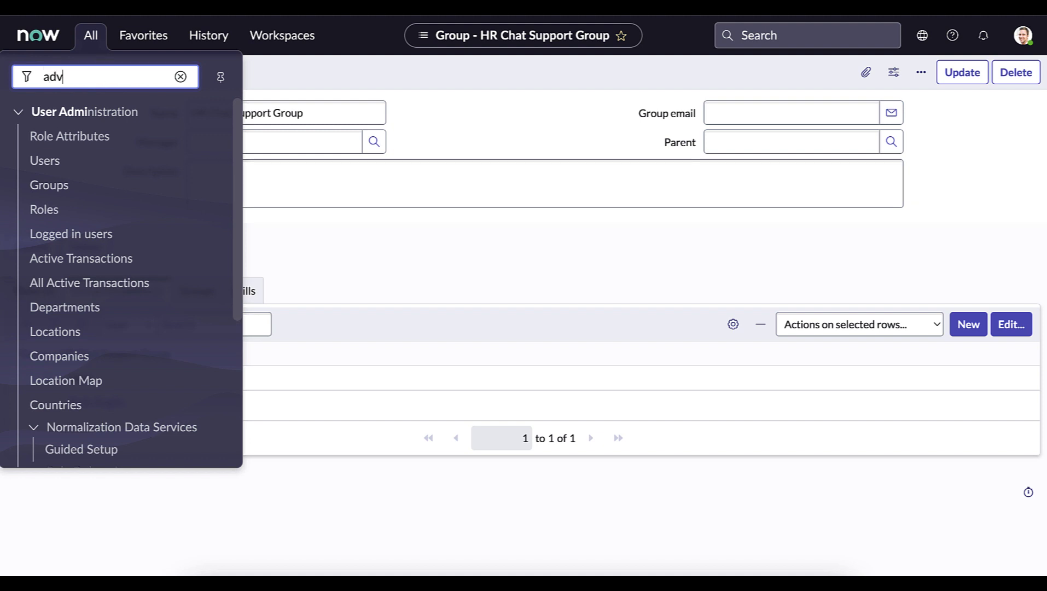
text(anced wi)
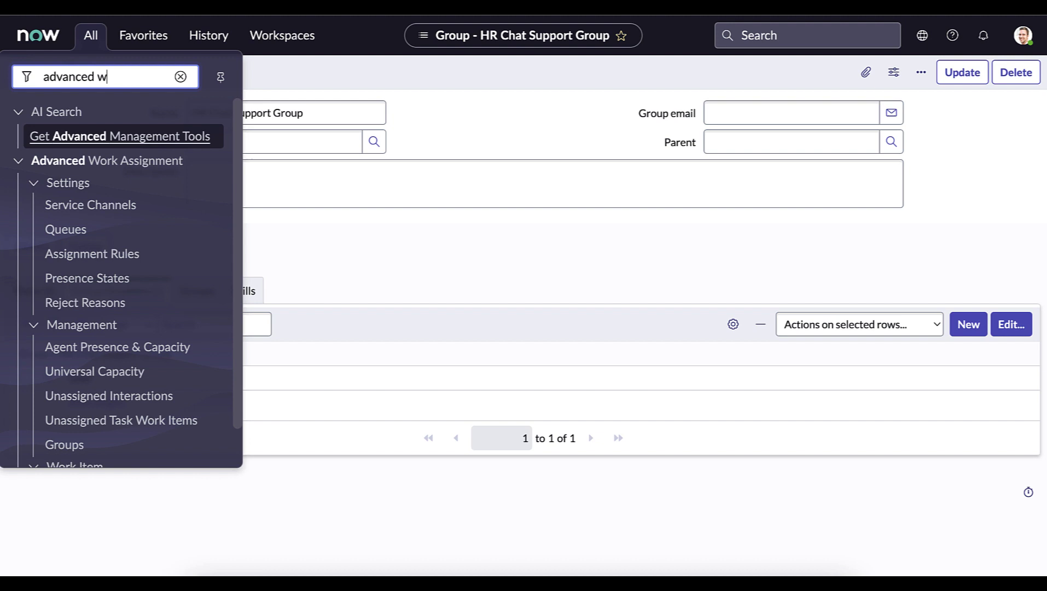
key(BackSpace)
click(83, 159)
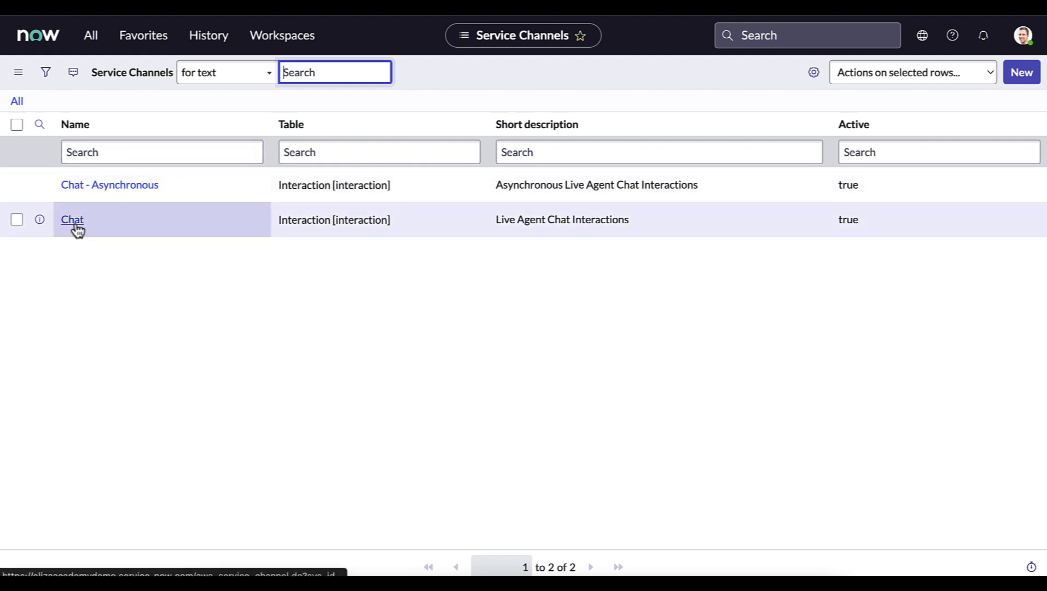
click(77, 226)
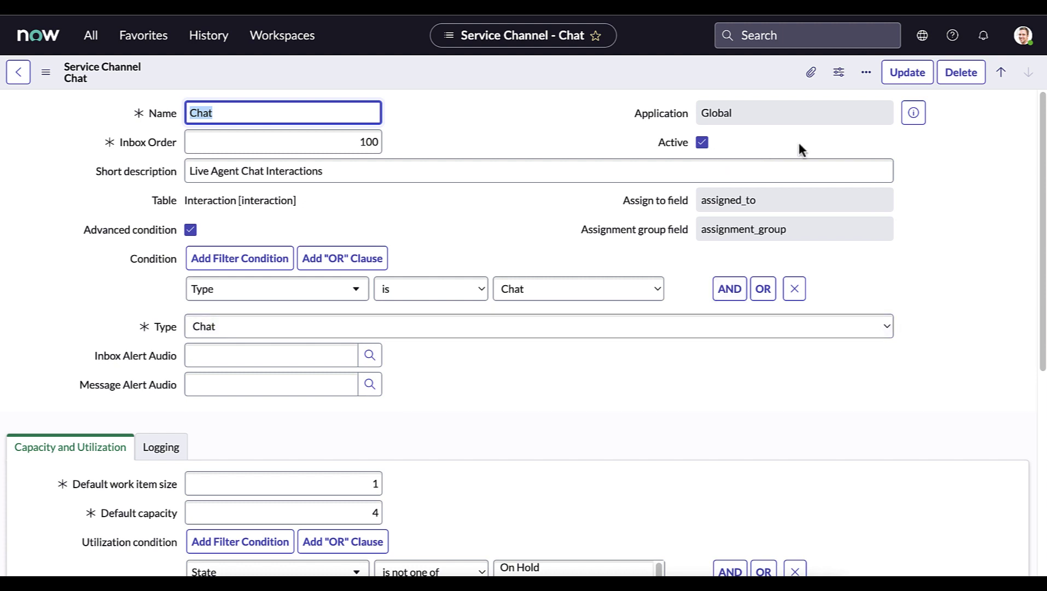
drag(1044, 135, 1043, 291)
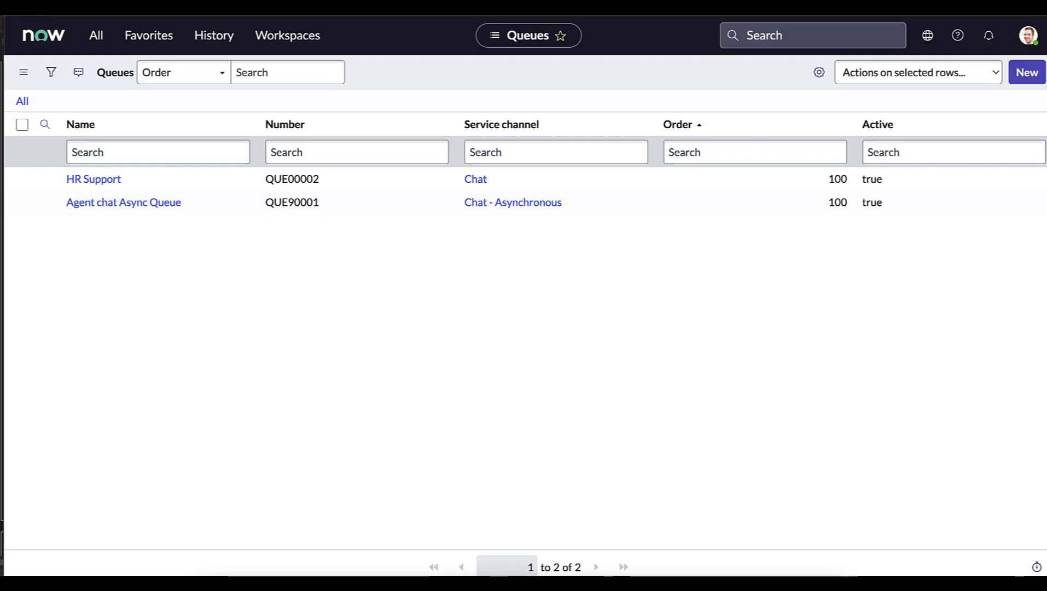
Create a new queue named 'IT Support' with Chat as its service channel
click(1029, 79)
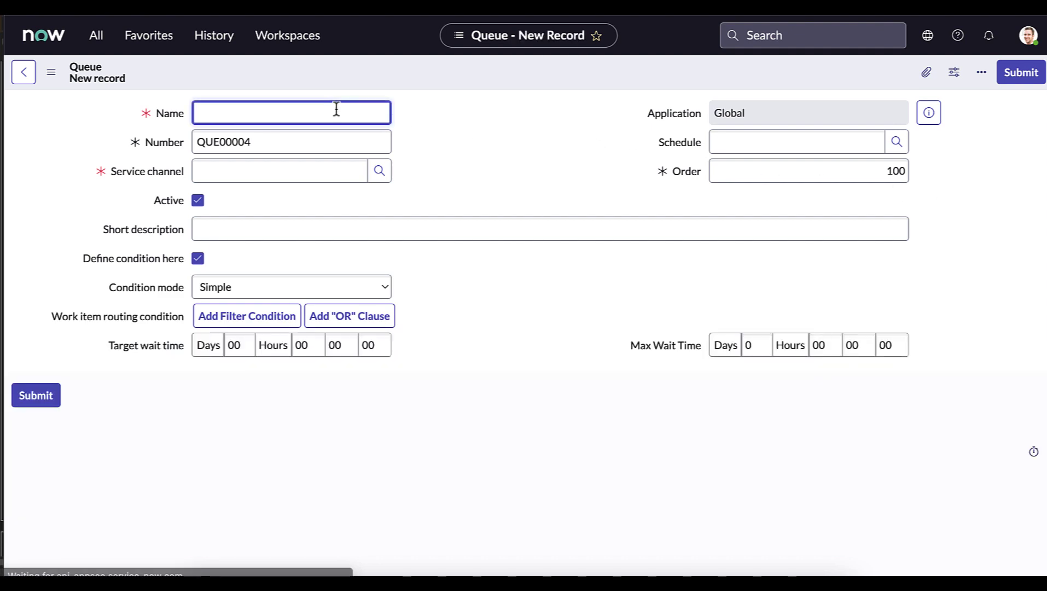
text(IT Support)
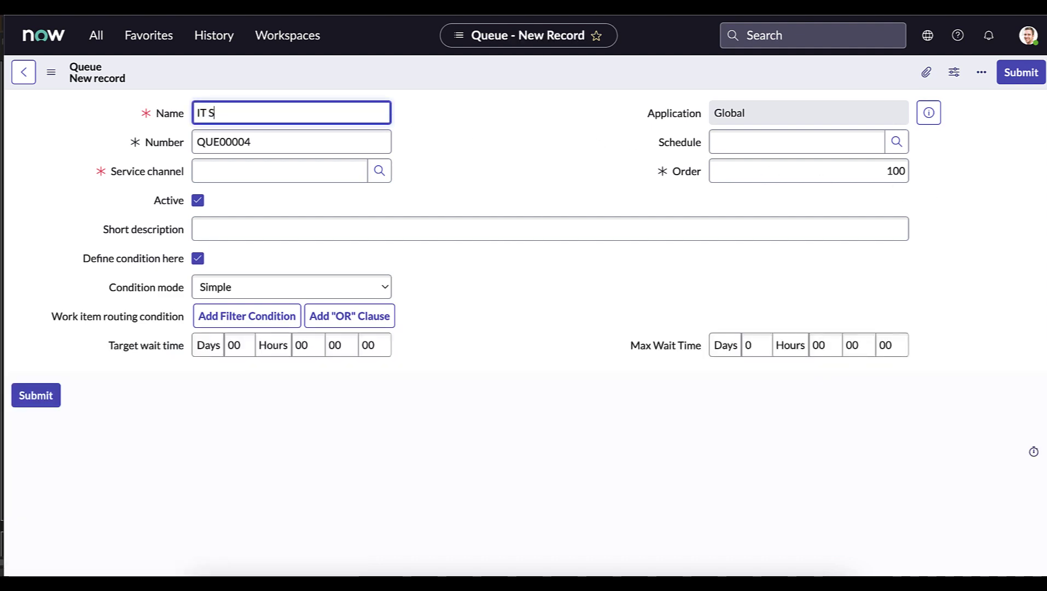
click(277, 170)
text(chat)
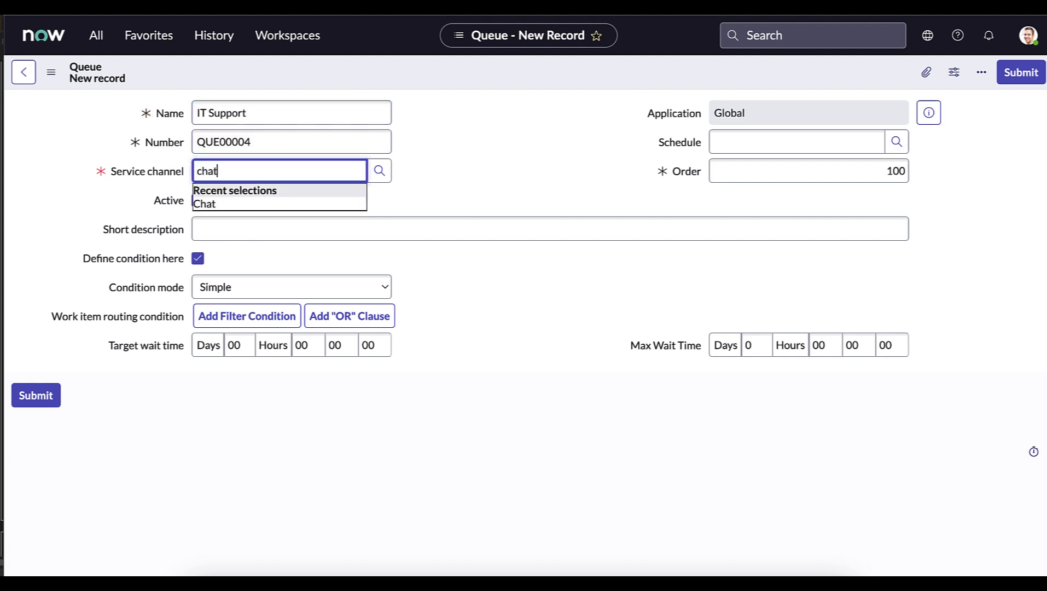
click(249, 204)
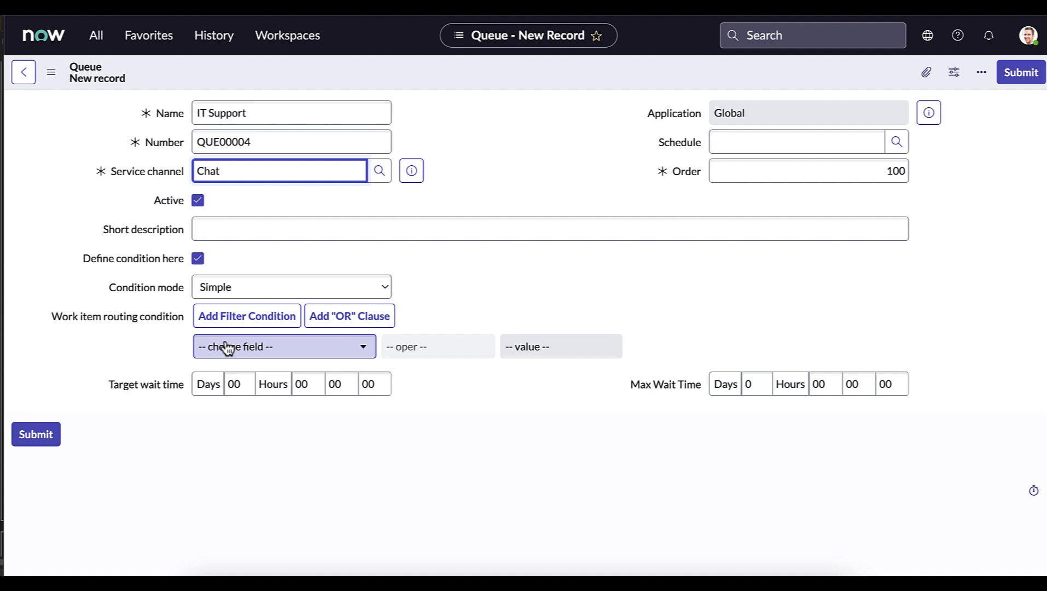
Base the queue condition on the related Context field pre_chat_routing_variable
click(294, 356)
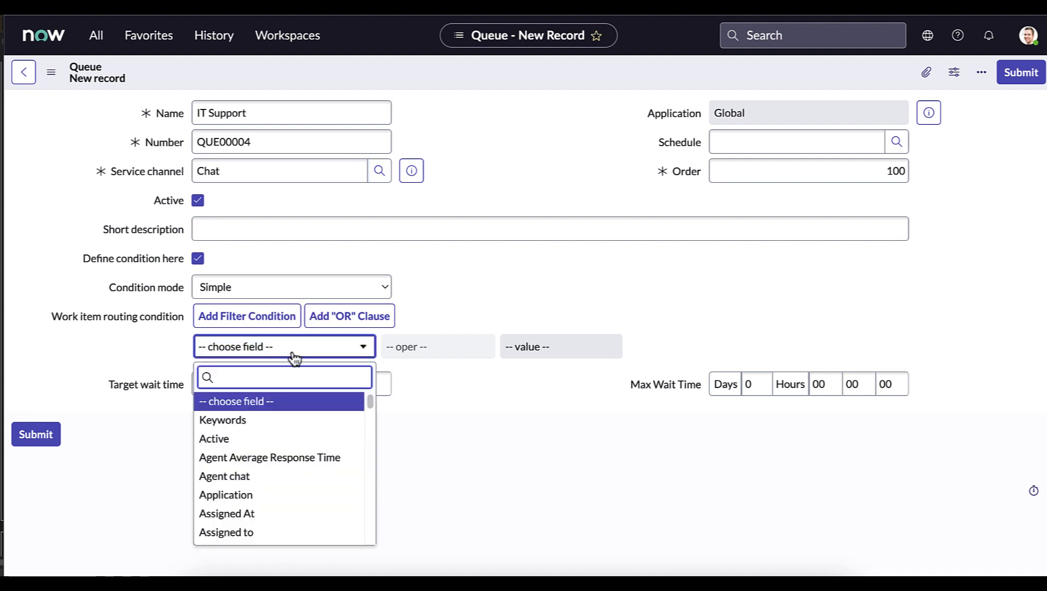
drag(368, 400, 312, 548)
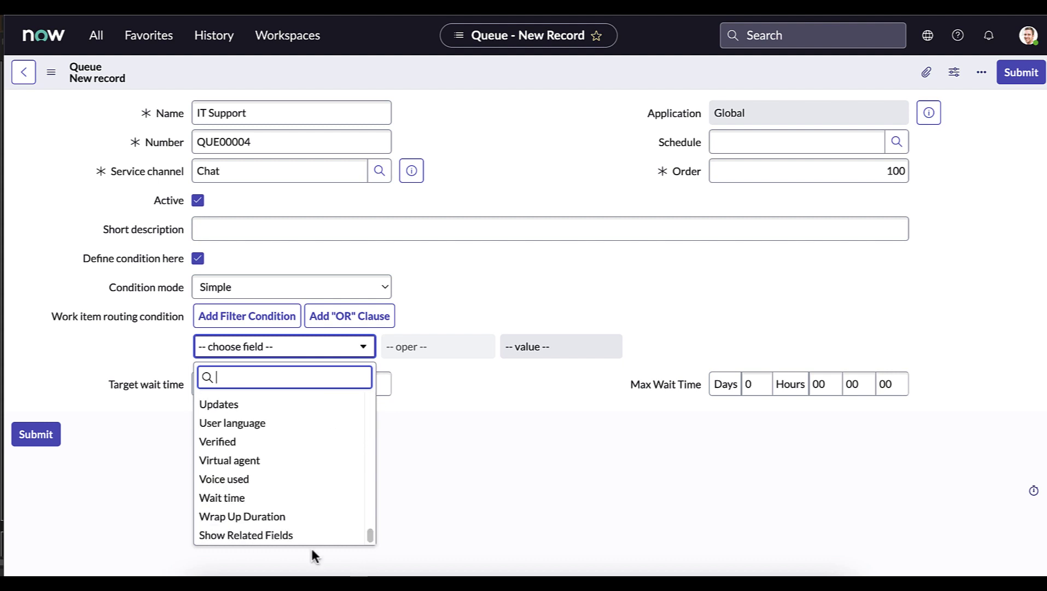
click(287, 535)
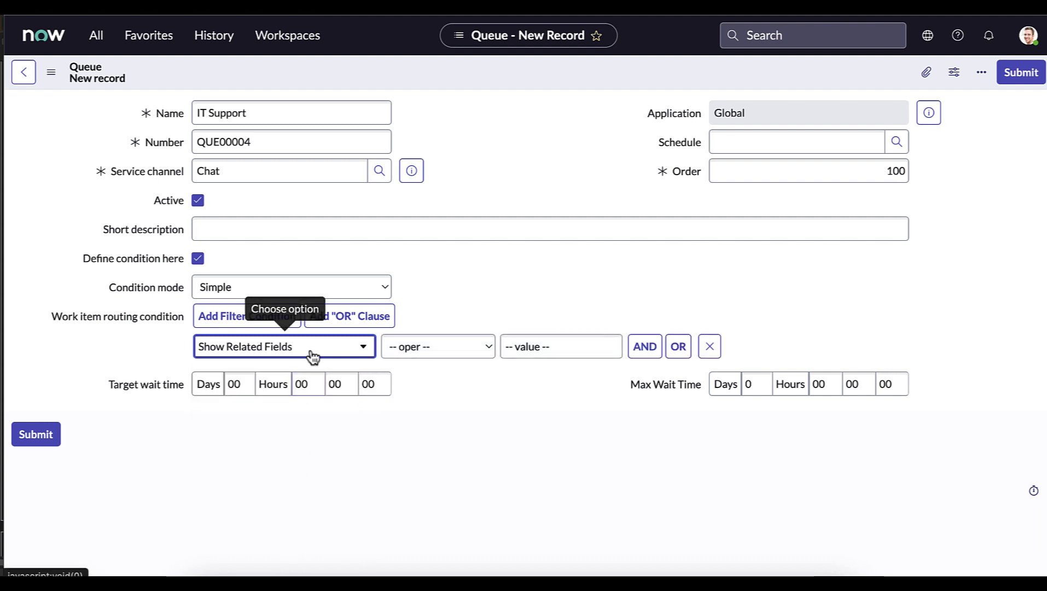
click(312, 350)
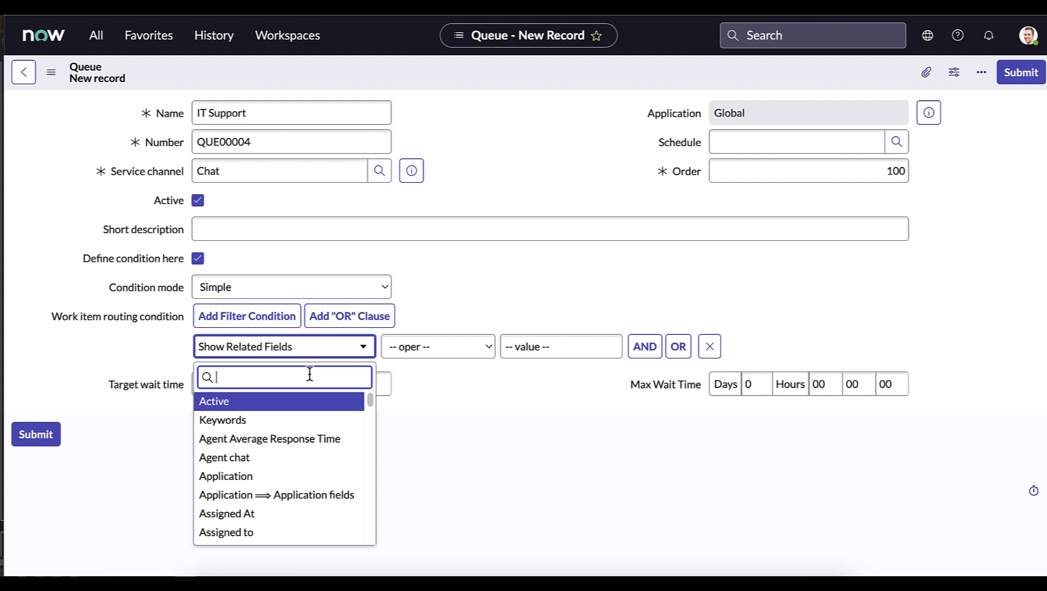
text(con)
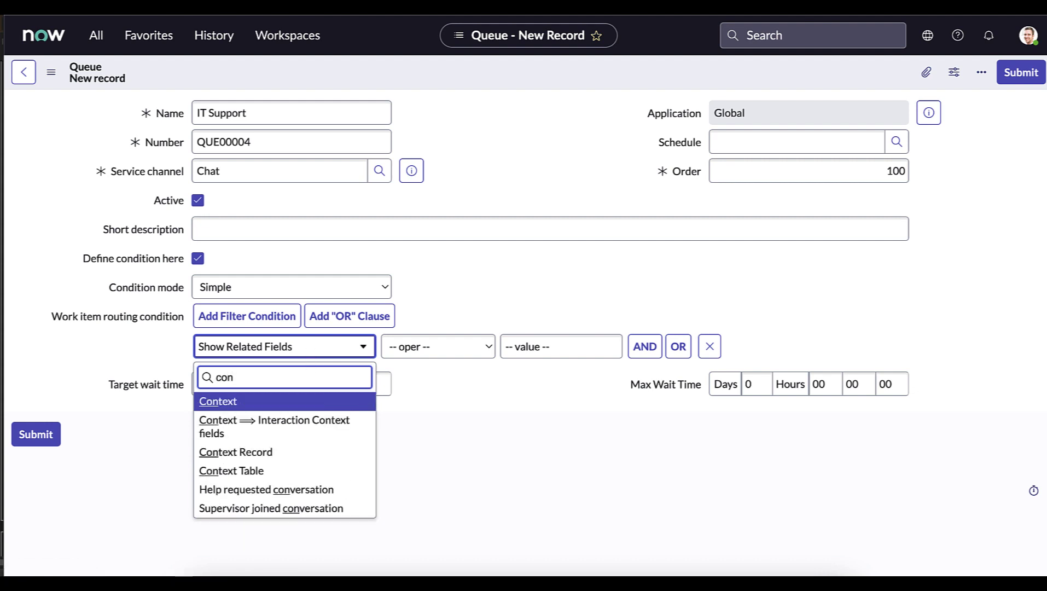
click(306, 432)
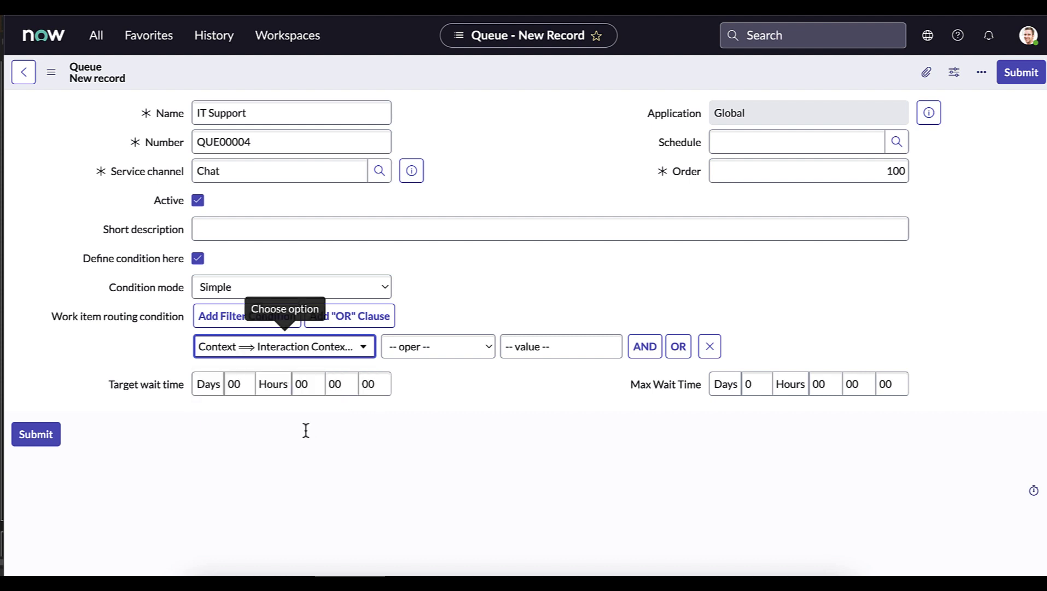
click(348, 355)
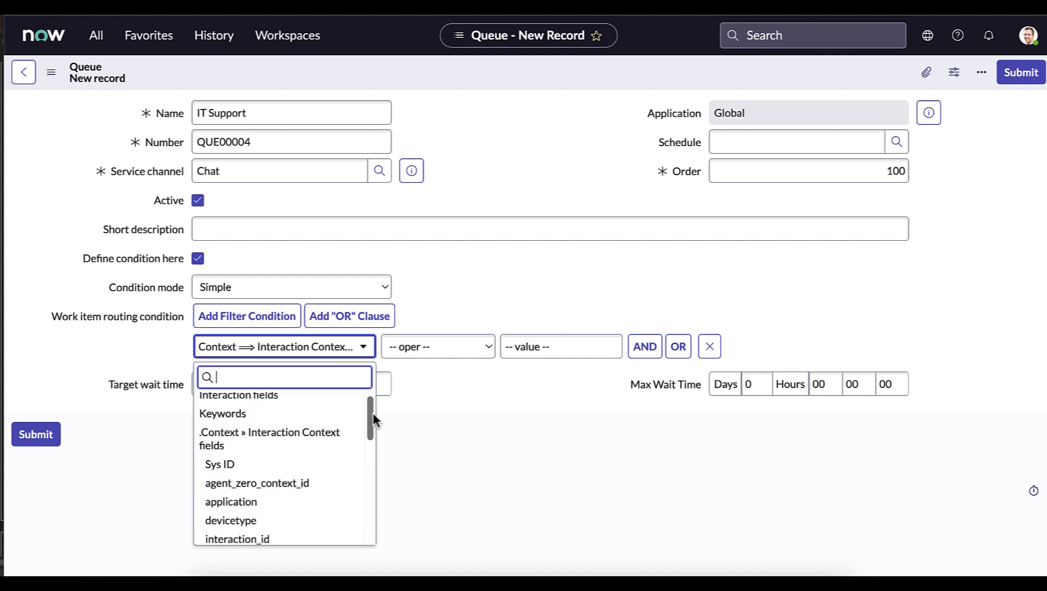
drag(372, 412, 363, 496)
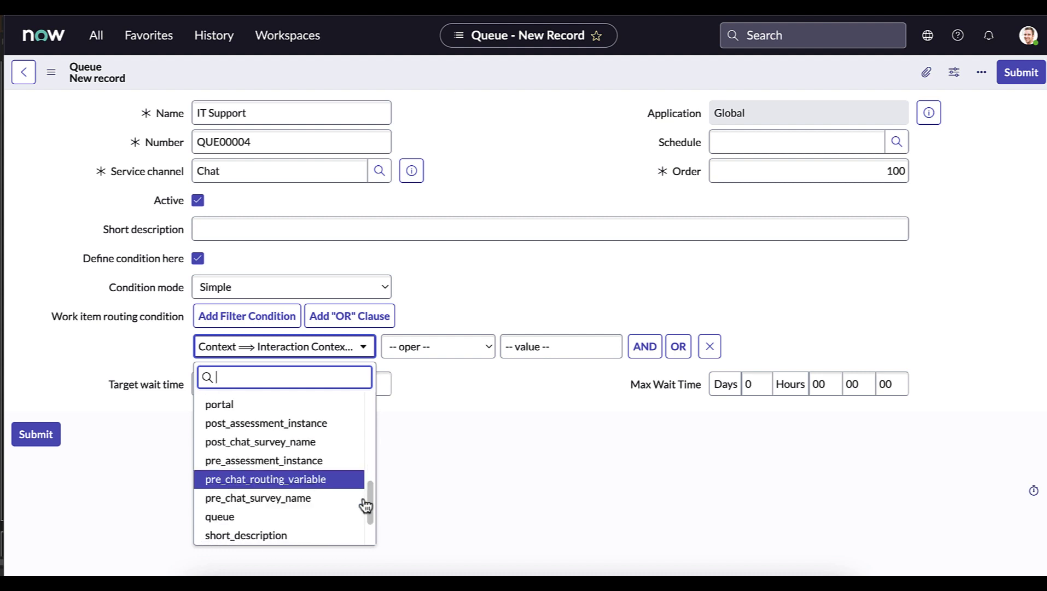
click(321, 479)
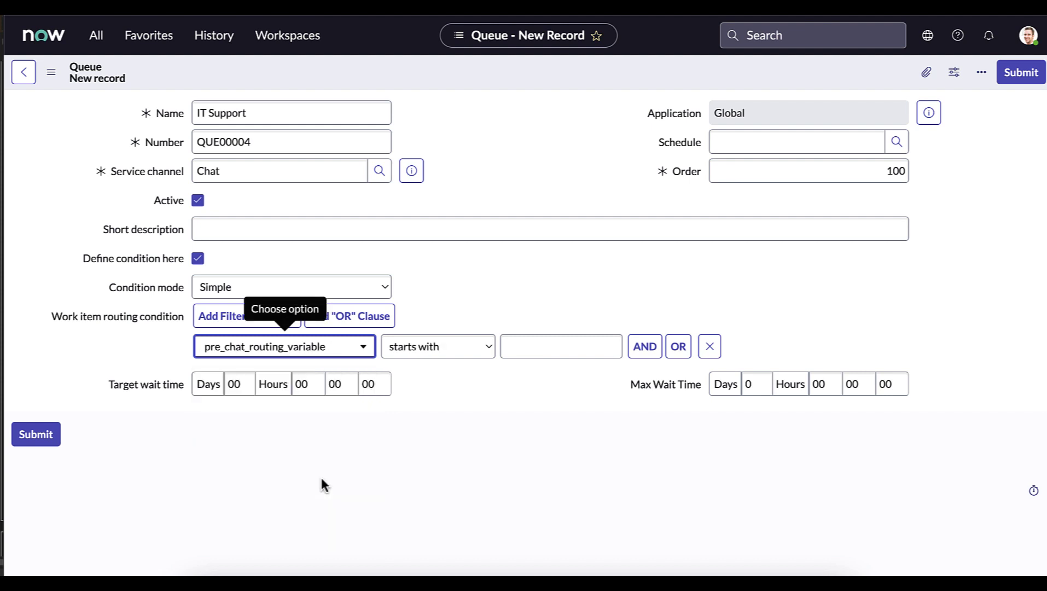
Complete the condition as 'is IT' and submit the IT Support queue
click(451, 356)
click(424, 417)
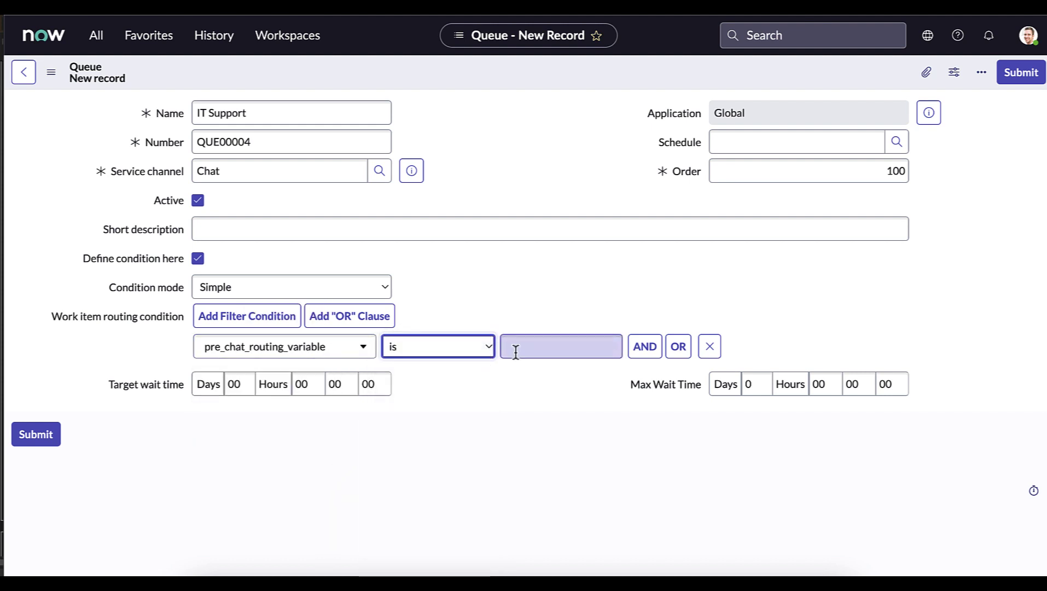
click(515, 352)
text(IT)
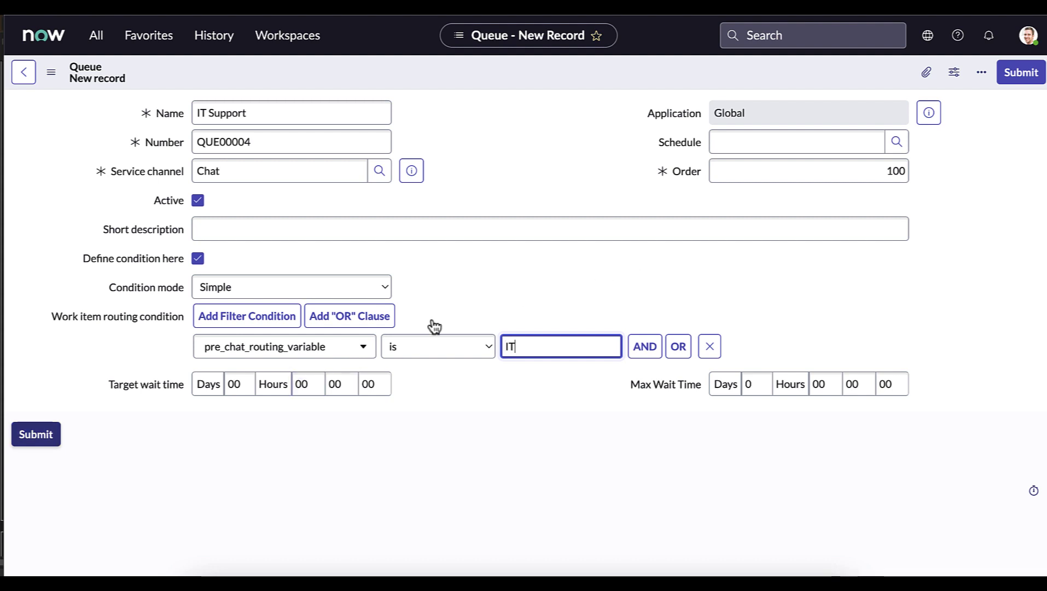
click(36, 435)
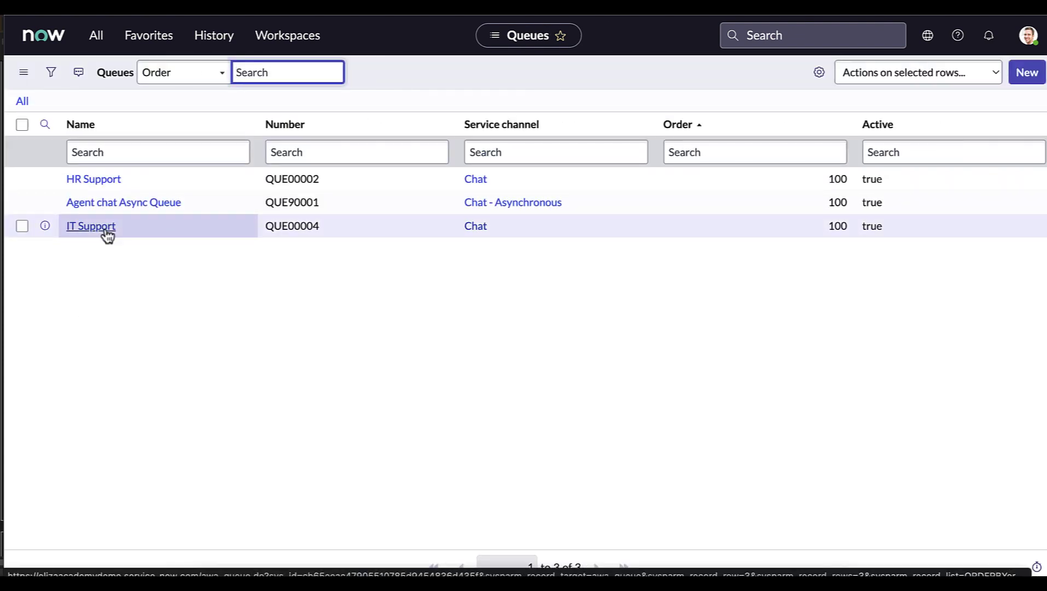
Add an assignment eligibility entry to the IT Support queue using the IT Chat Assignment Rule
click(106, 229)
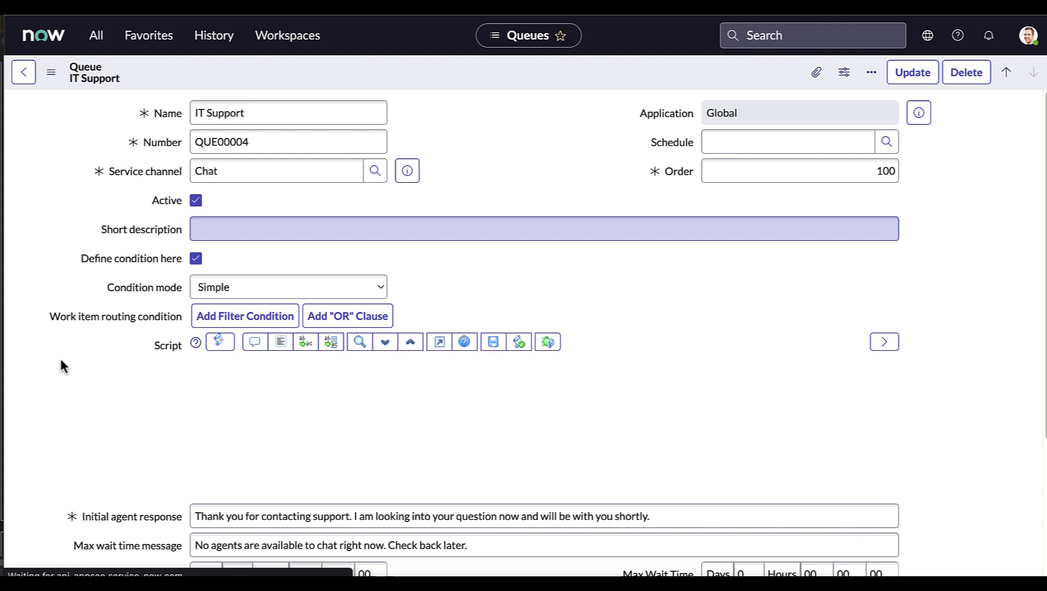
scroll(60, 357, down, 4)
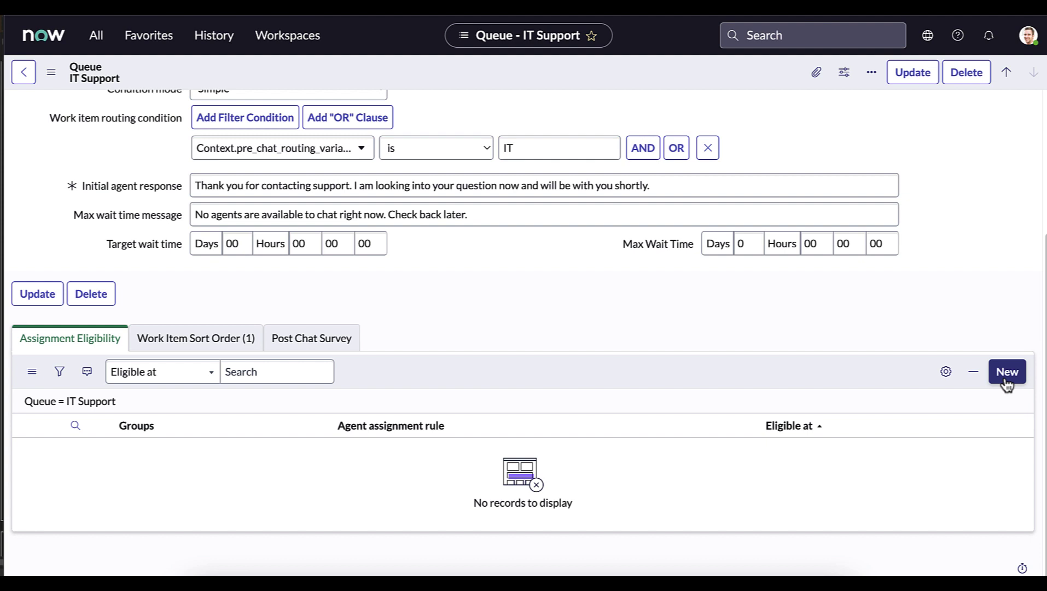
click(1005, 380)
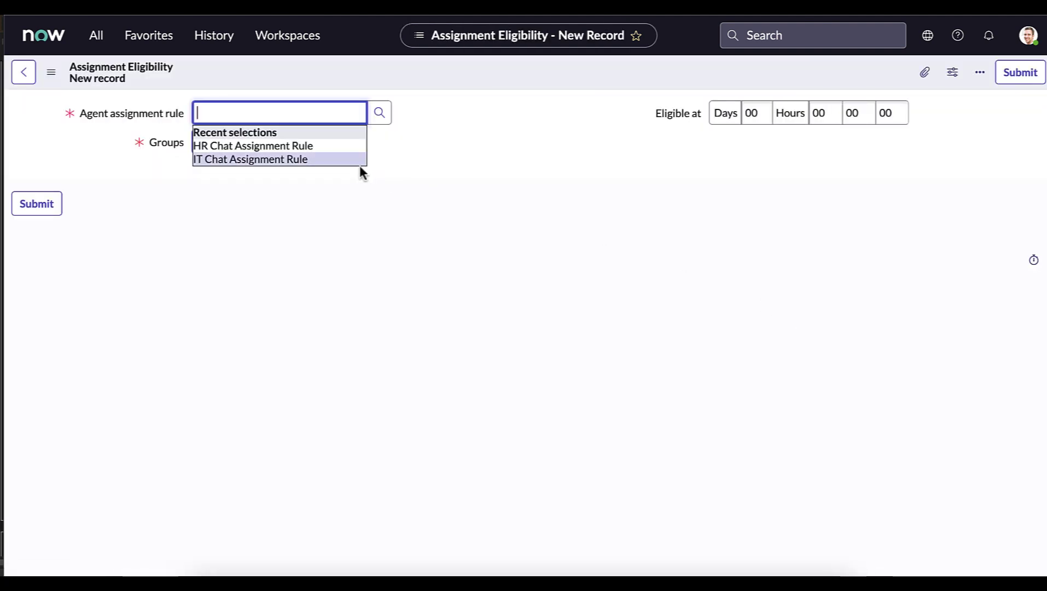
click(330, 158)
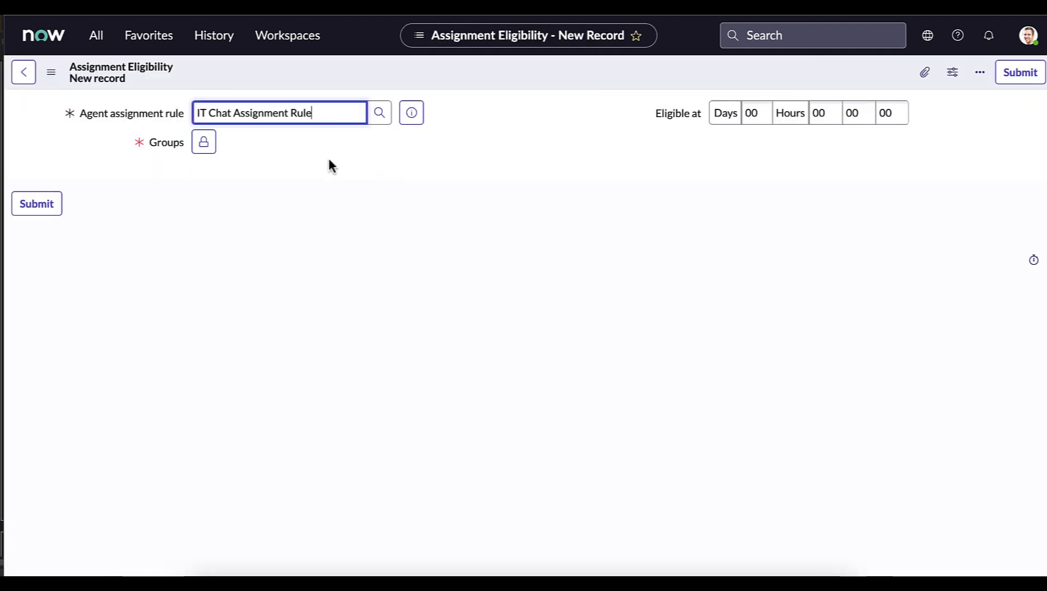
Add IT Chat Support Group to the eligibility entry's groups and submit it
click(208, 144)
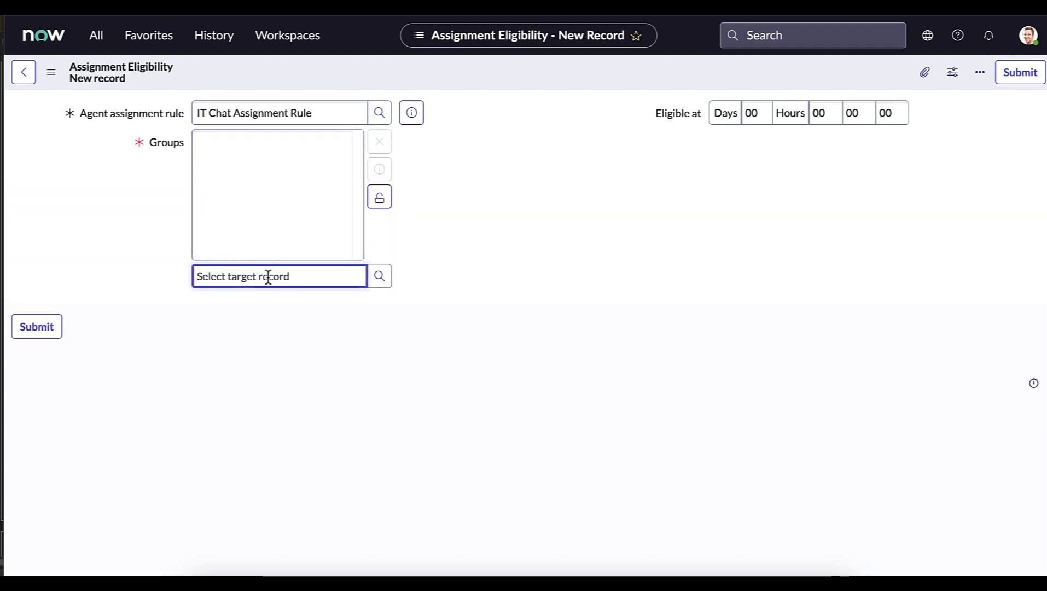
text(it)
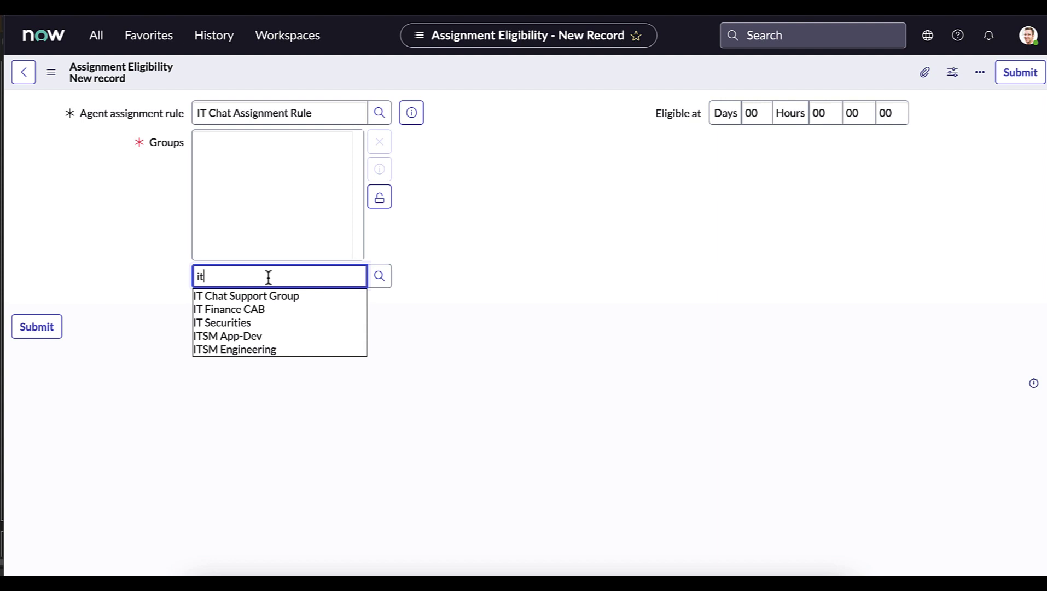
key(Down)
key(Down)
key(Down)
click(272, 296)
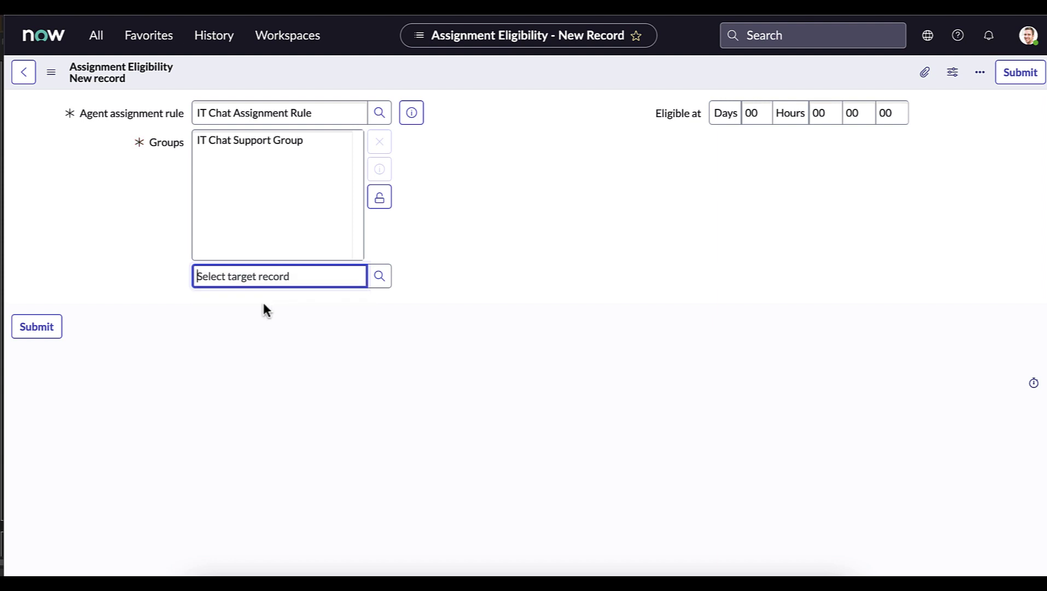
click(36, 329)
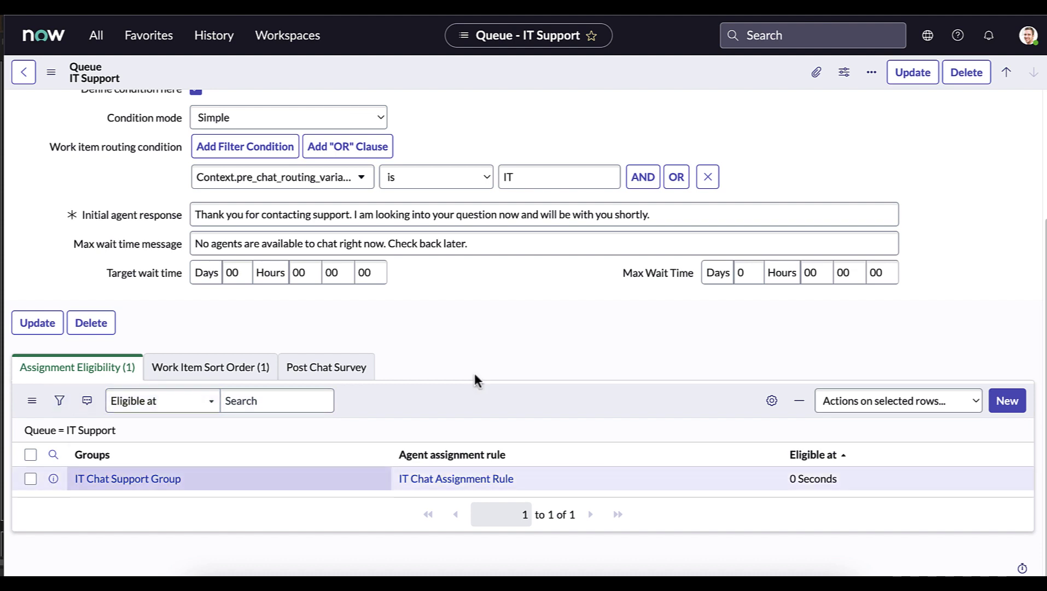
Open the IT Chat Assignment Rule and check its Skill handling tab shows skills disabled
click(419, 487)
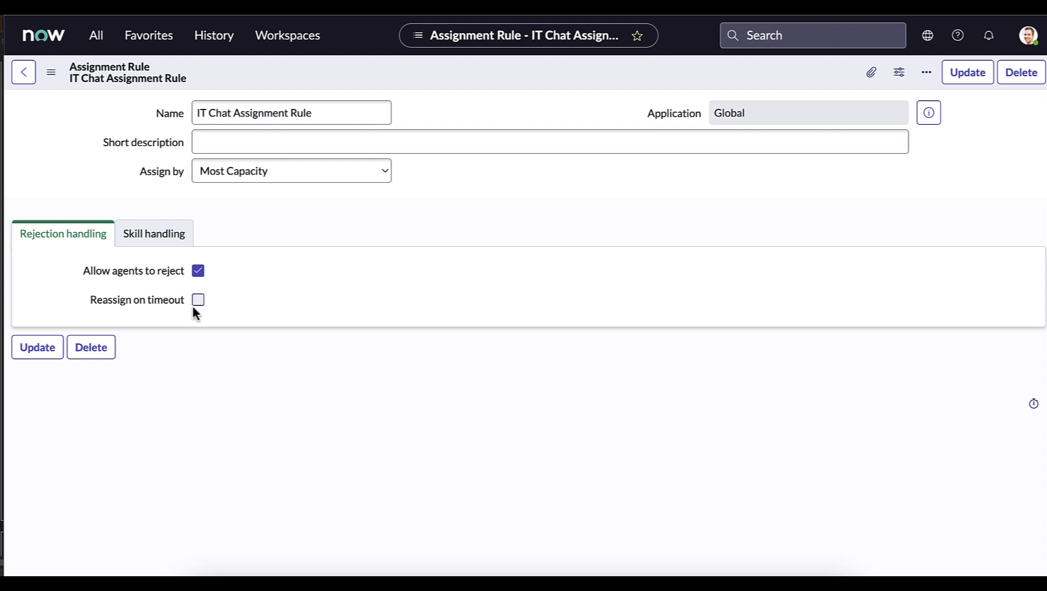
click(189, 239)
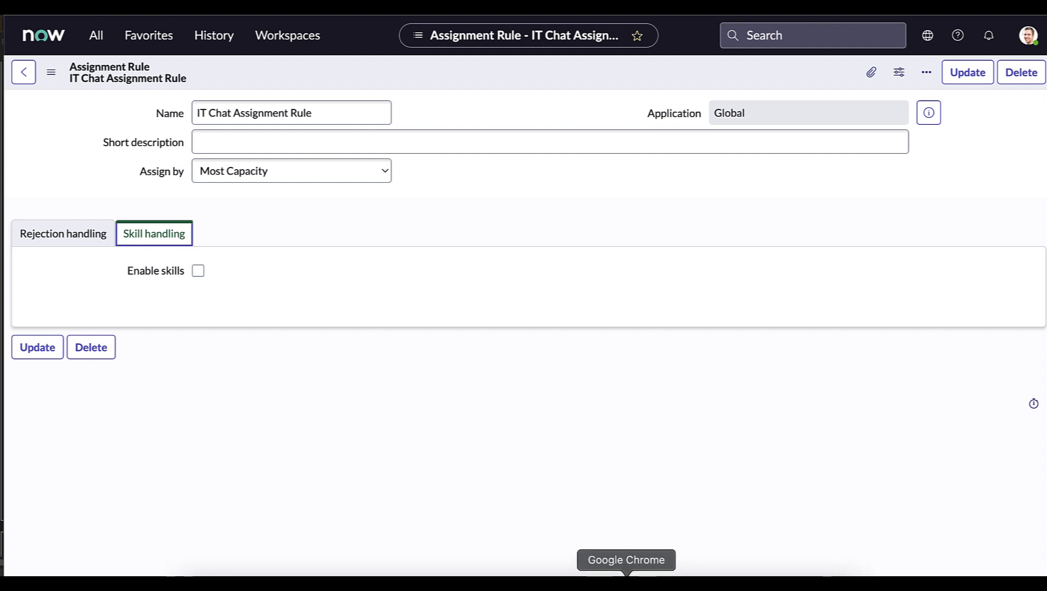
Verify both agents' Agent Workspace inboxes are Available and empty, then return to the portal window
right_click(627, 583)
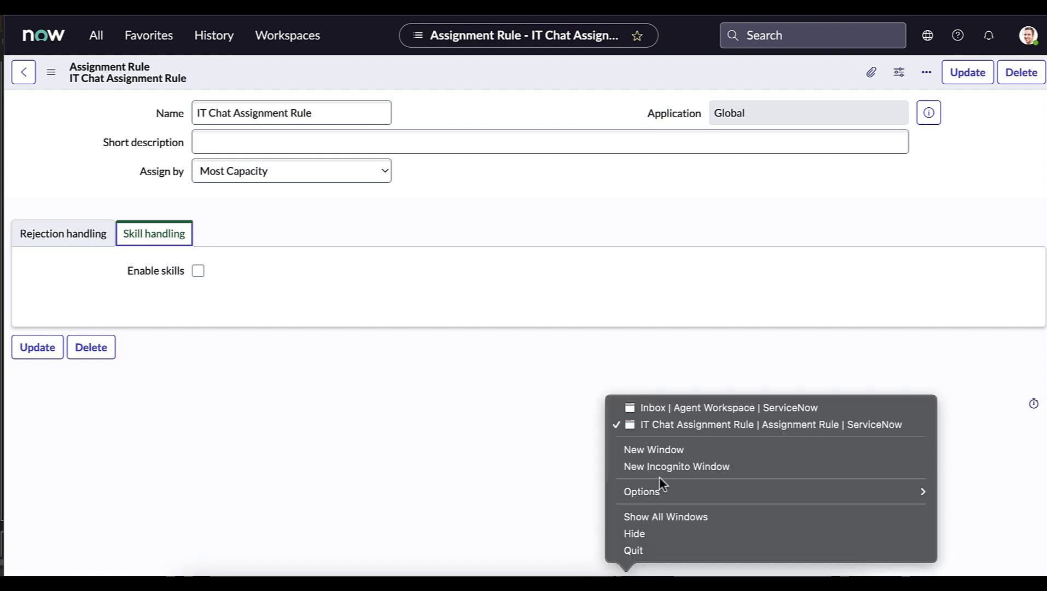
click(674, 410)
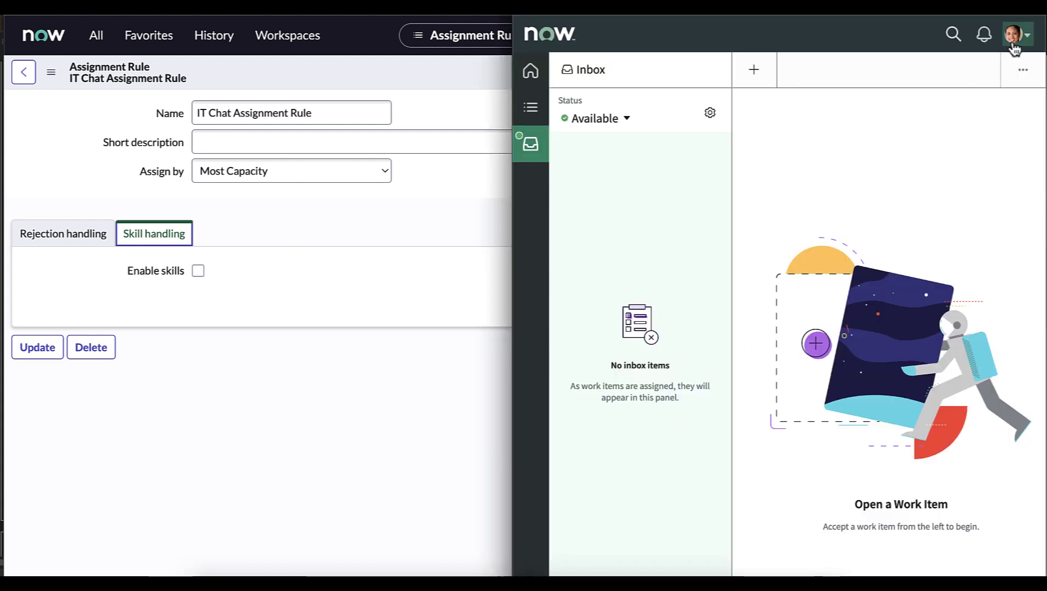
click(596, 119)
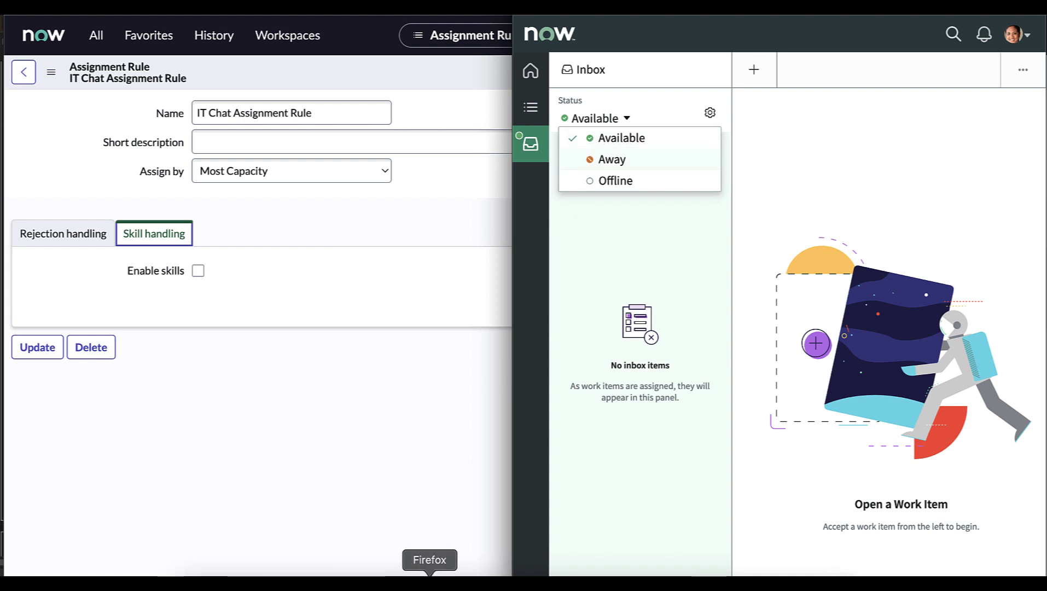
click(430, 583)
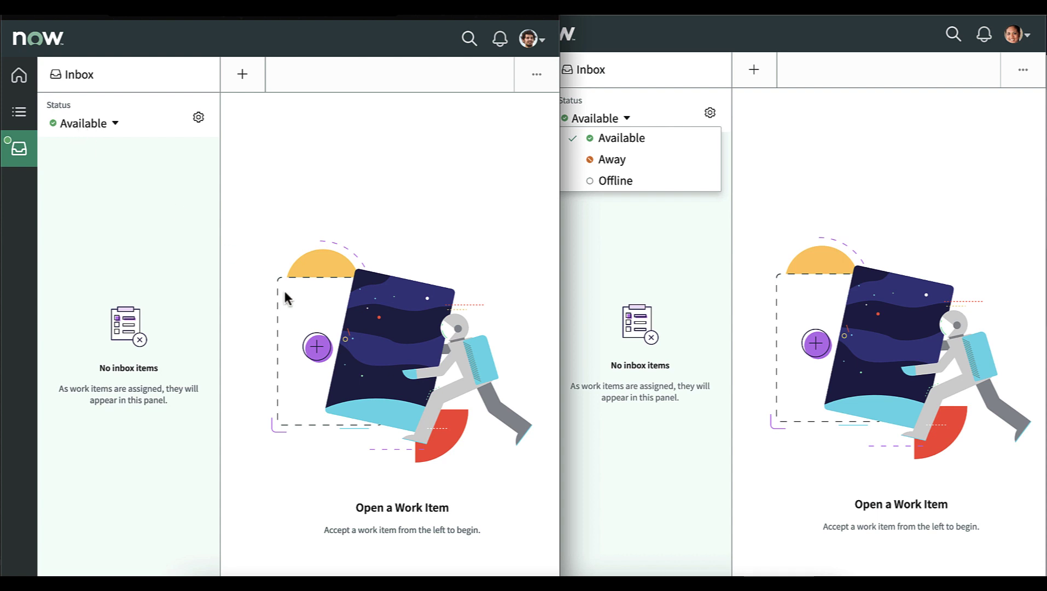
right_click(627, 572)
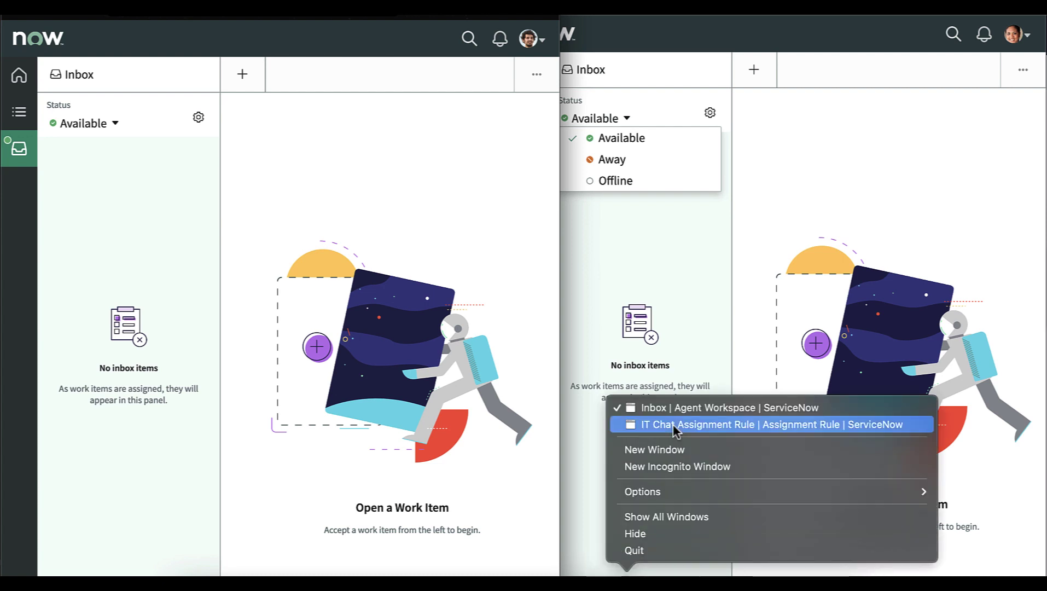
click(673, 424)
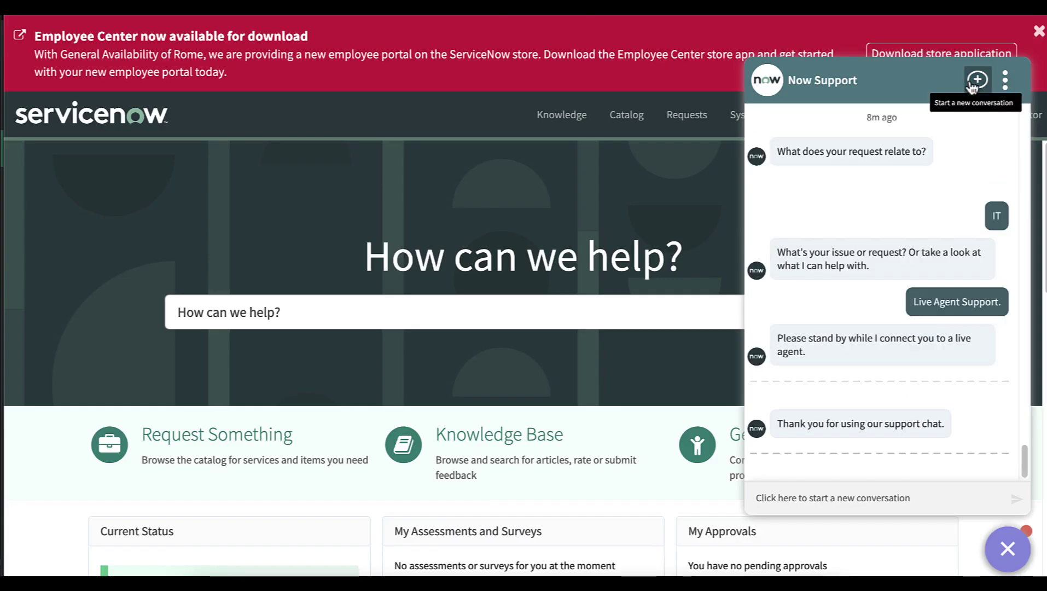
Start a fresh chat, answer IT, and pick Live Agent Support from all topics
click(972, 86)
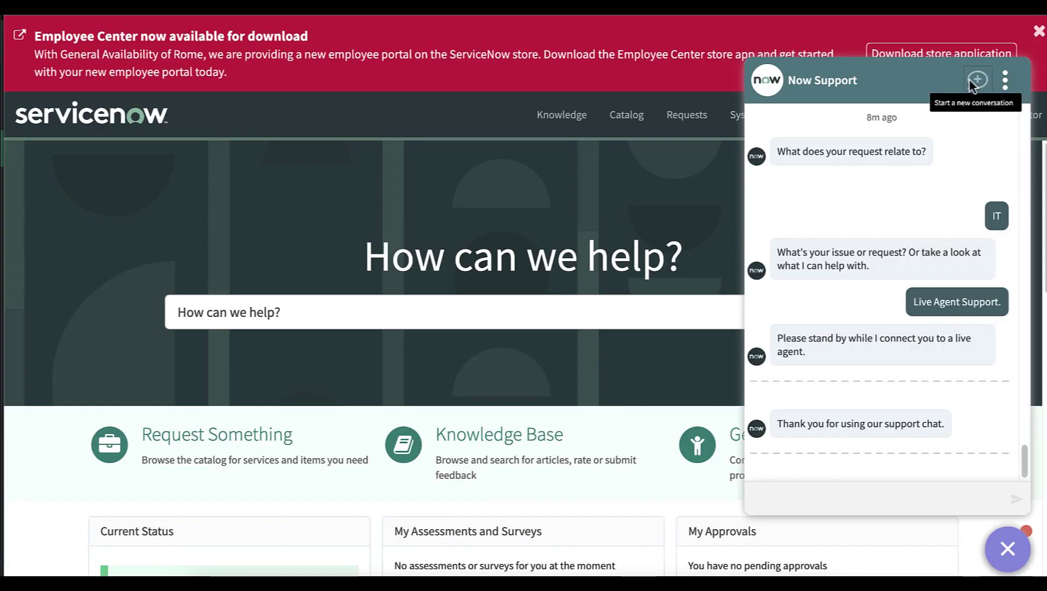
click(972, 83)
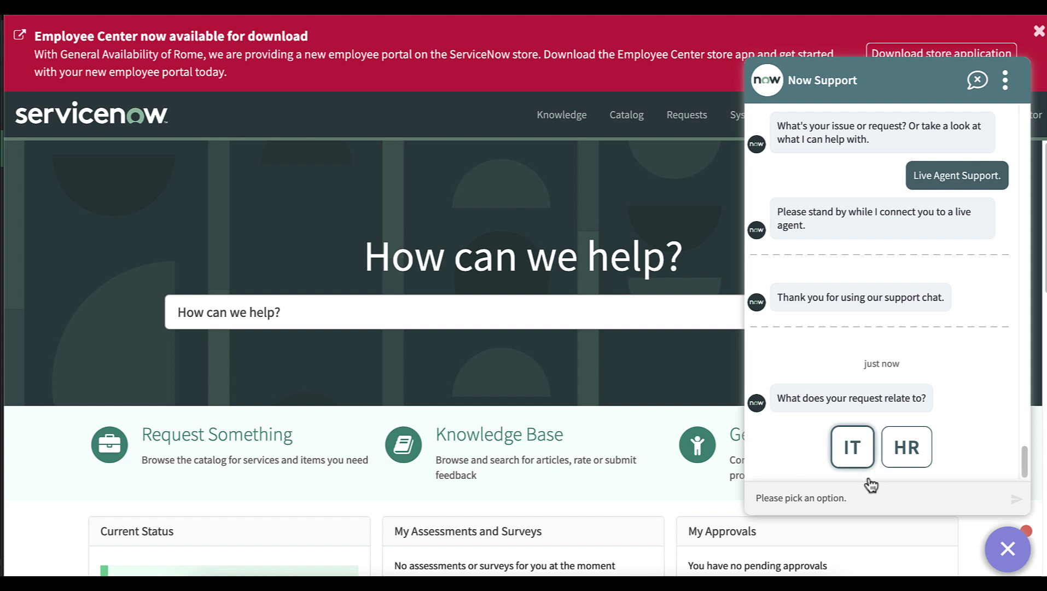
click(859, 461)
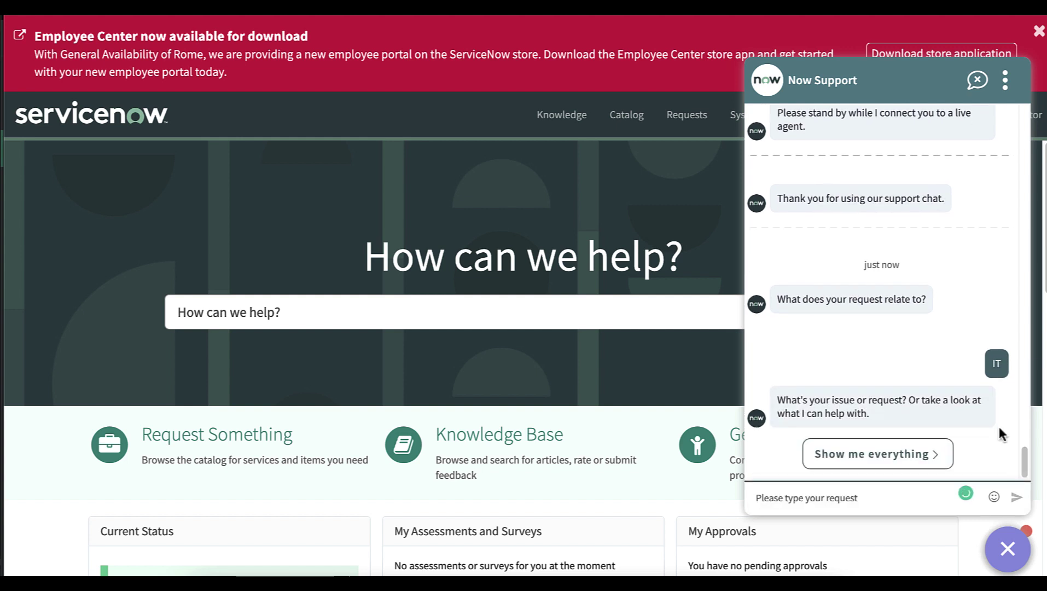
click(906, 469)
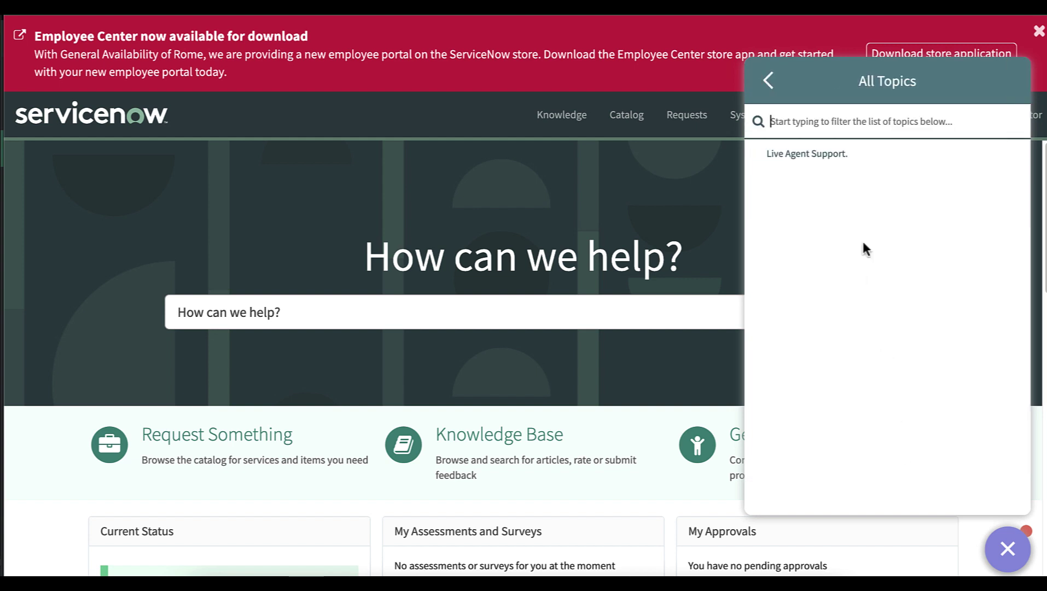
click(848, 161)
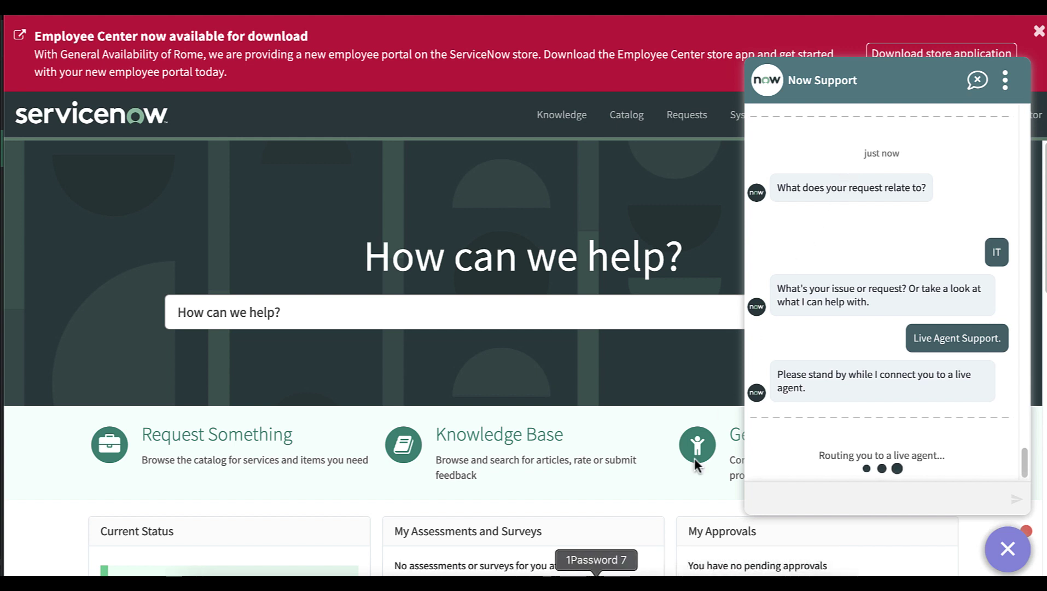
Switch to the second agent's Agent Workspace inbox and accept incoming chat IMS0000017
right_click(629, 575)
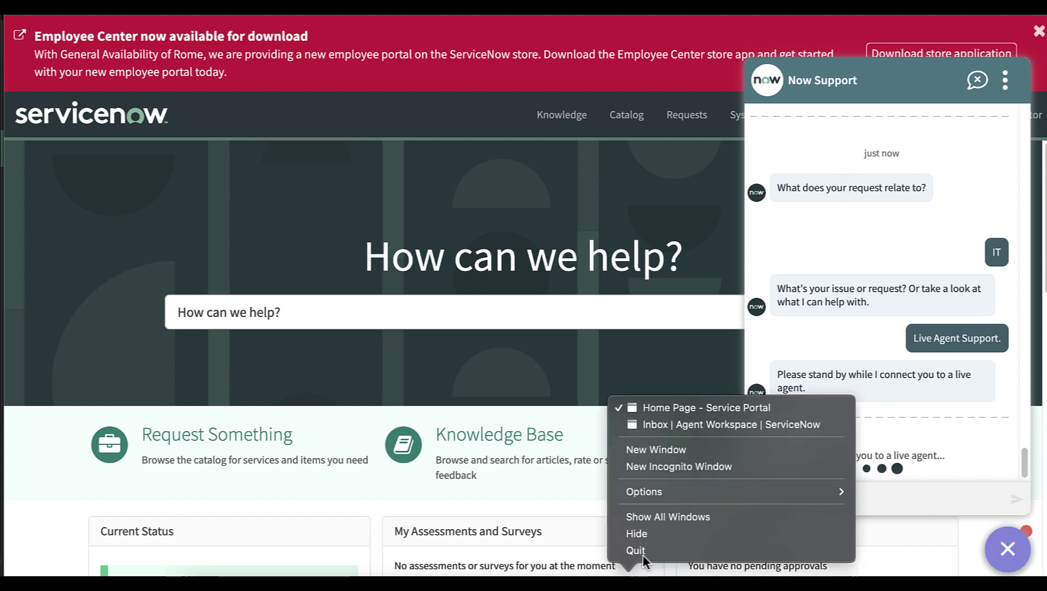
click(704, 425)
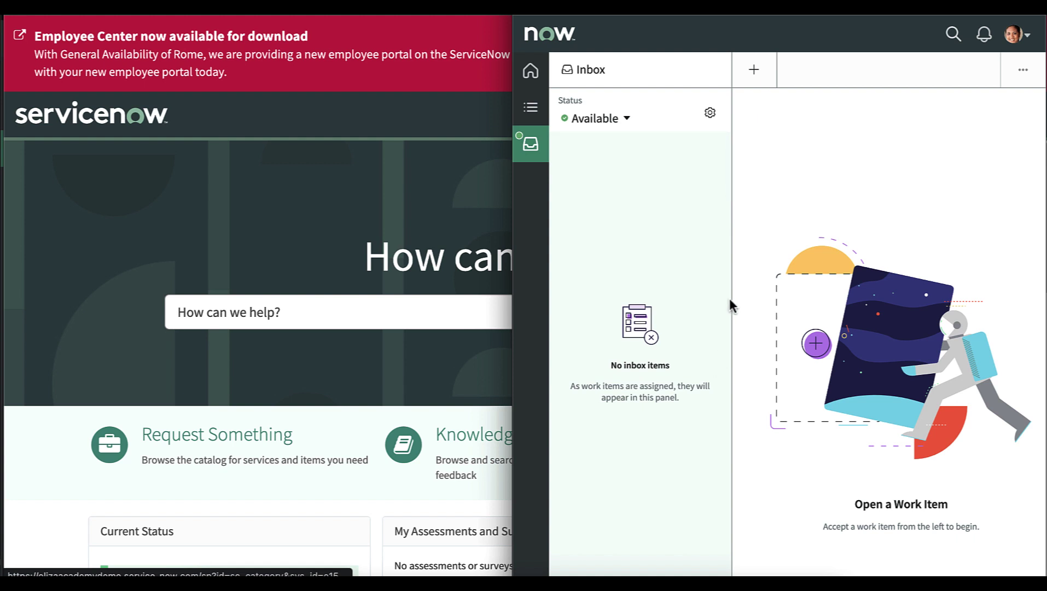
right_click(429, 575)
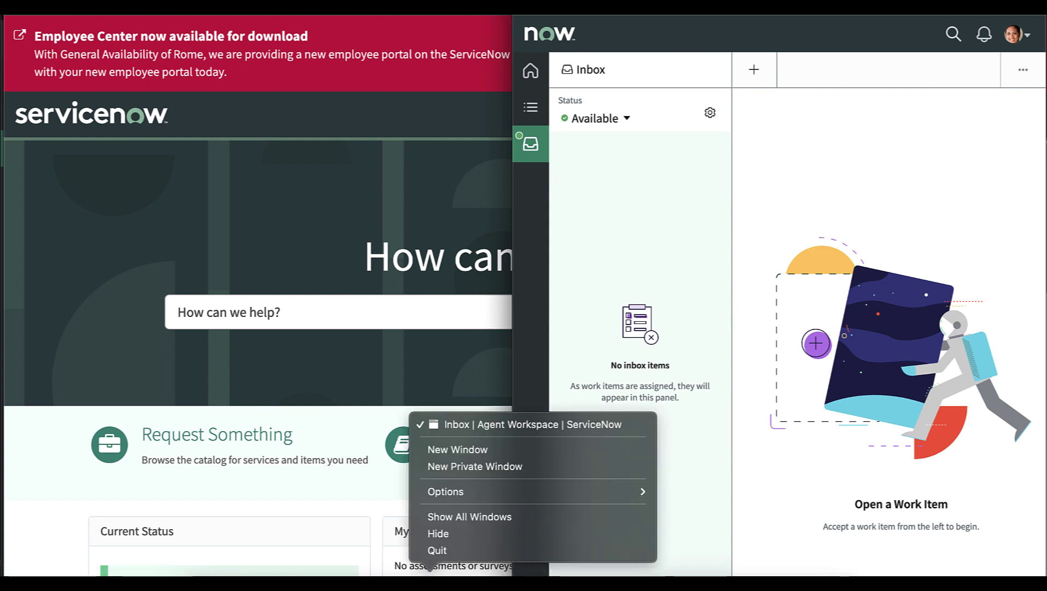
click(438, 424)
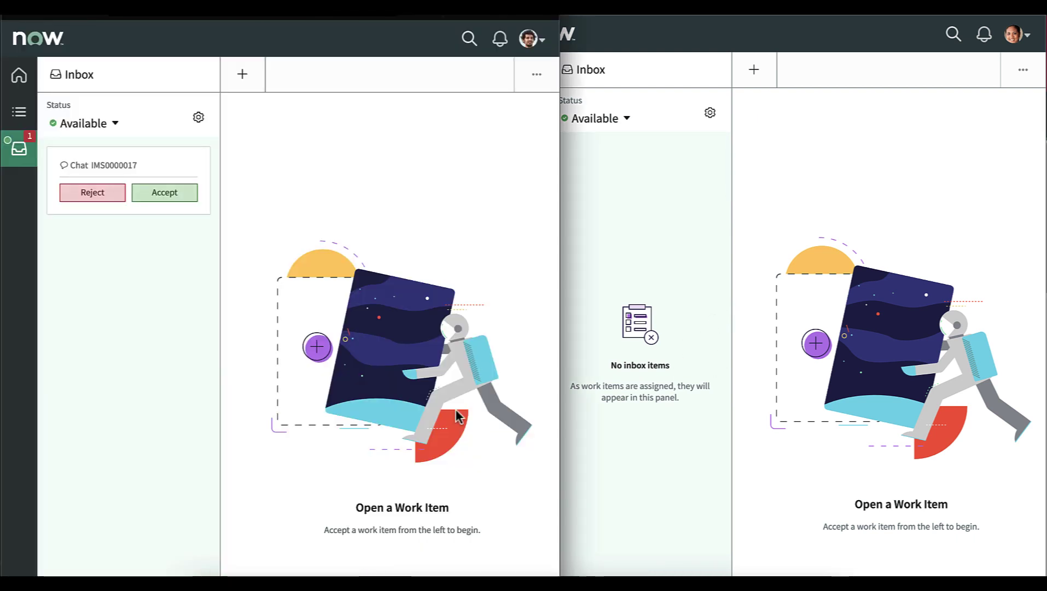
triple_click(111, 165)
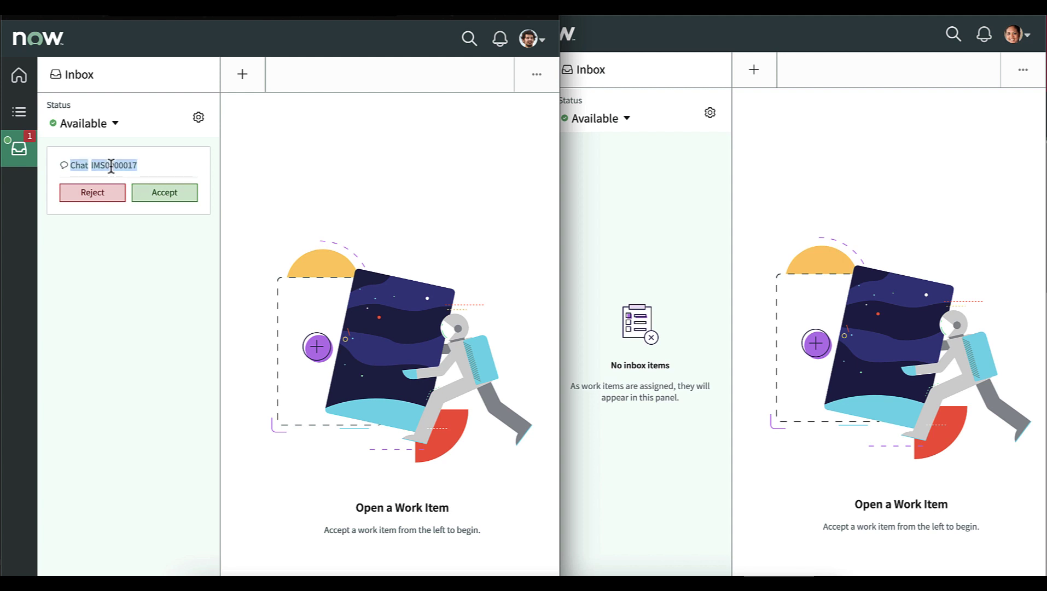
click(121, 165)
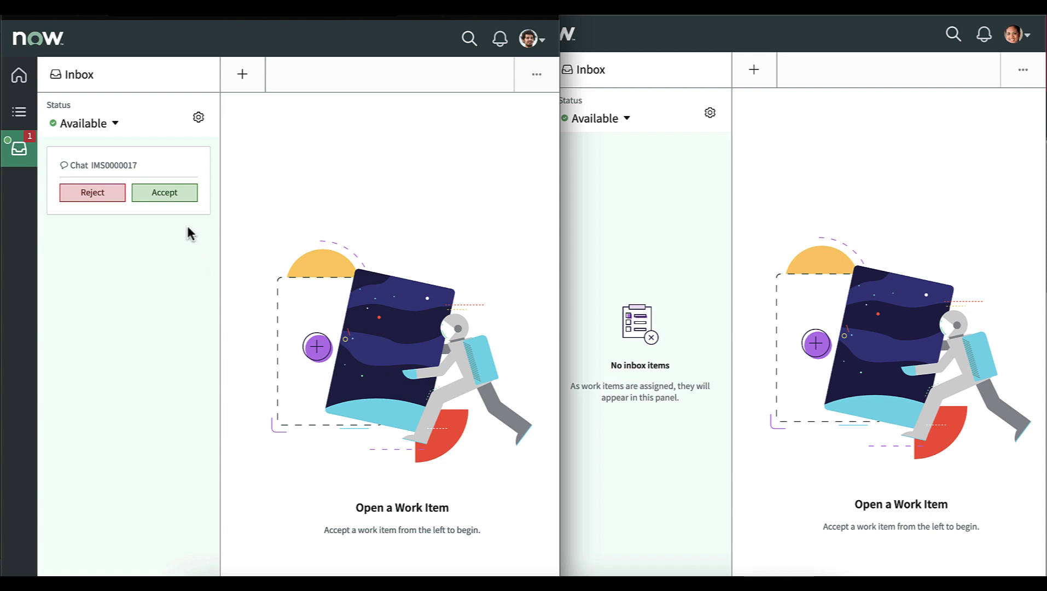
click(174, 194)
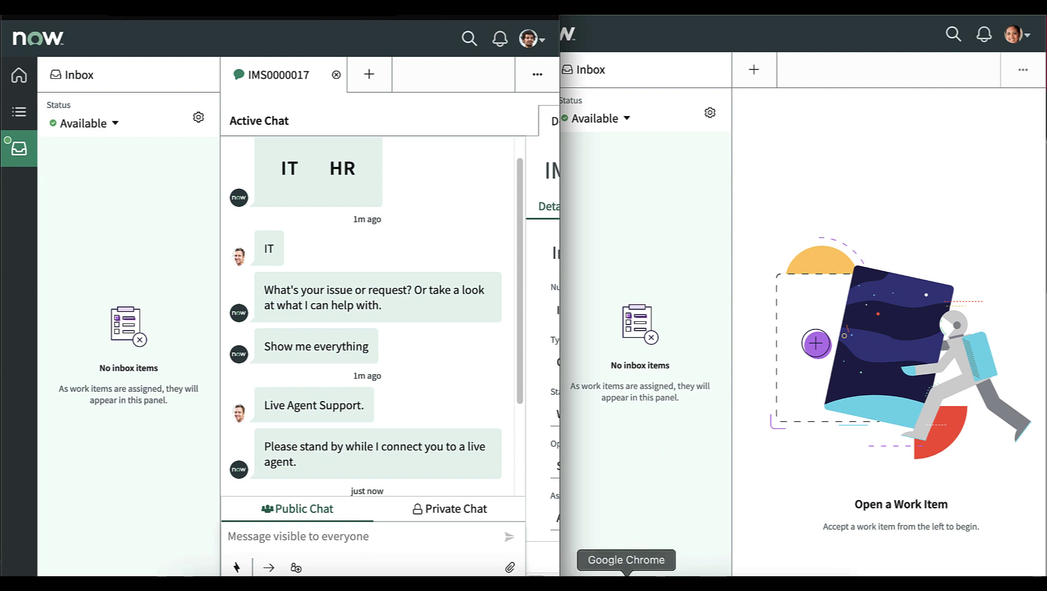
Switch to the 'Home Page - Service Portal' browser window showing the requester's chat
right_click(627, 566)
click(664, 411)
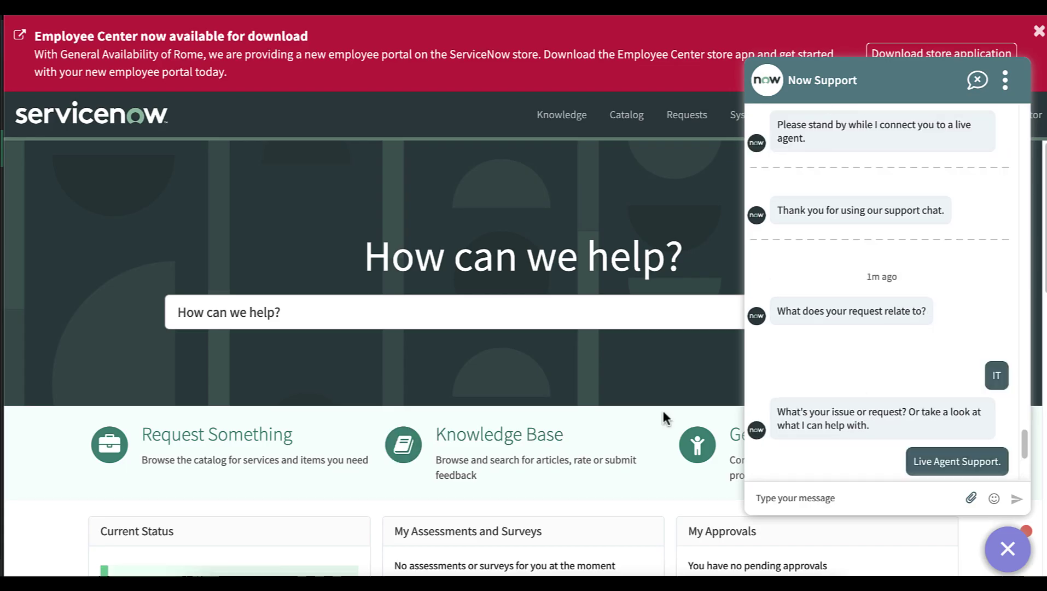